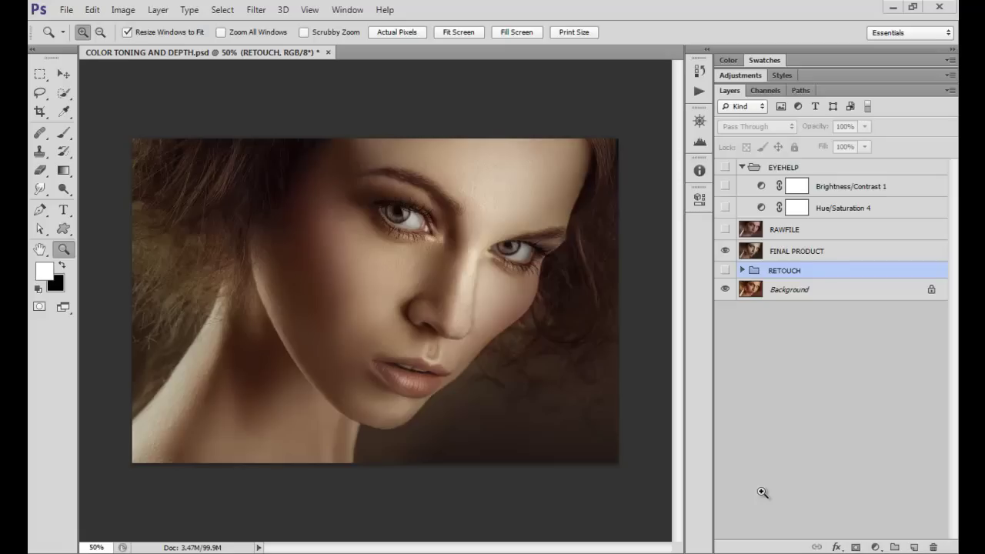
# Turn on the RAWFILE layer so the original pinkish photo covers the toned portrait
pyautogui.click(725, 229)
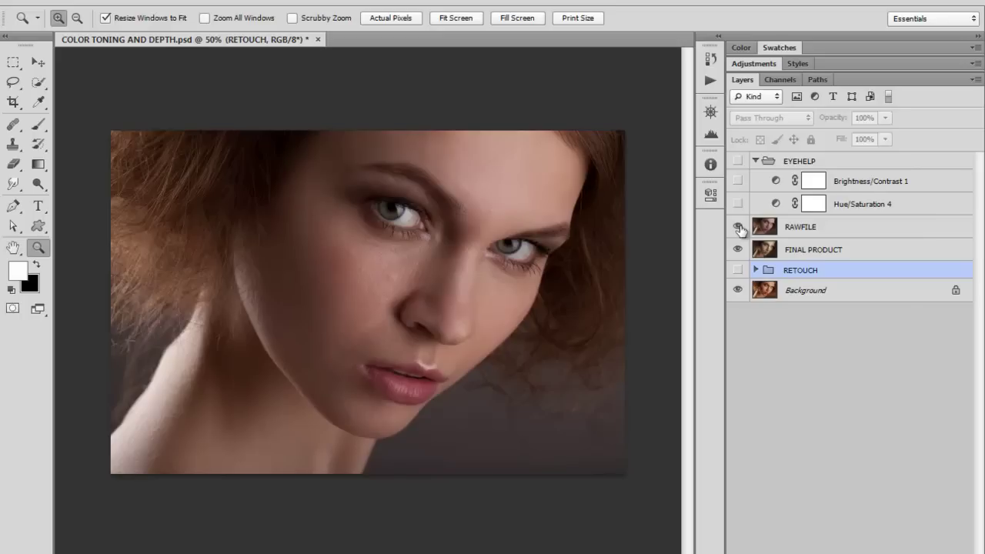
# Flick RAWFILE on and off against the final, ending hidden, then toggle FINAL PRODUCT off and on
pyautogui.click(739, 229)
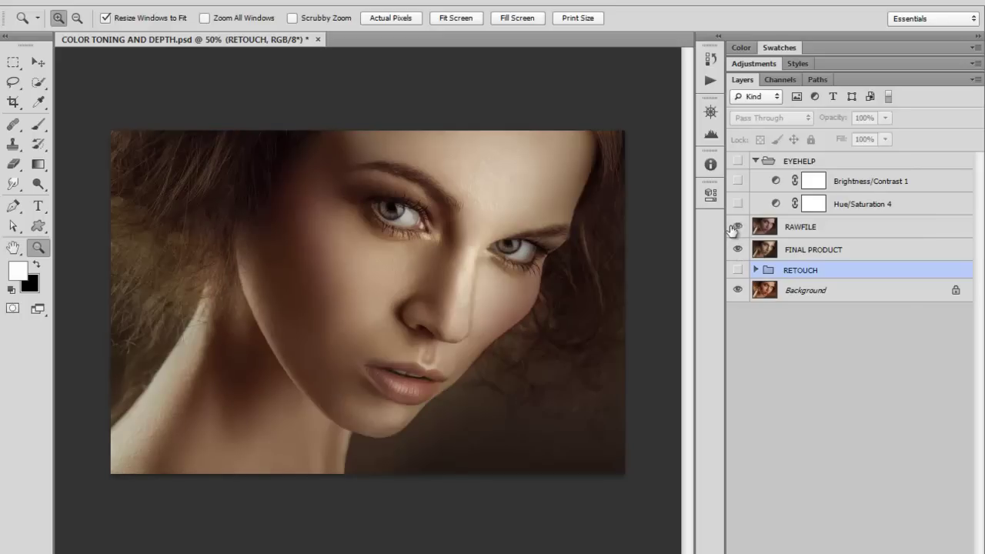
pyautogui.click(736, 227)
pyautogui.click(738, 227)
pyautogui.click(738, 228)
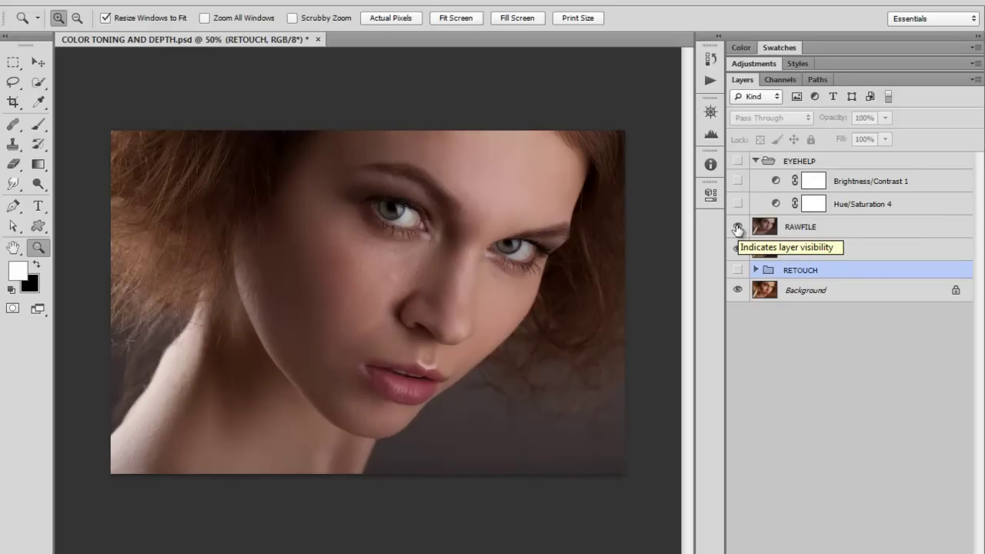
pyautogui.click(737, 228)
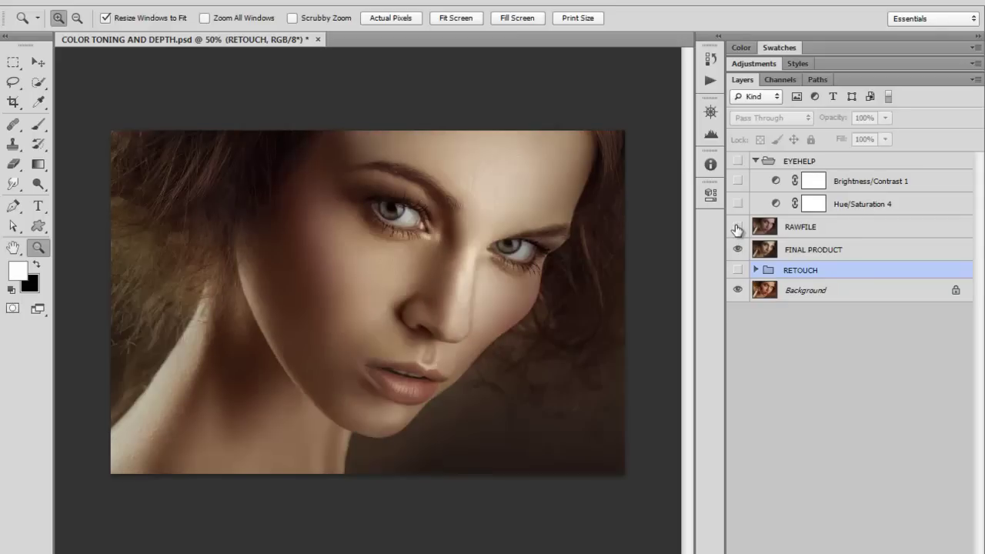
pyautogui.click(738, 249)
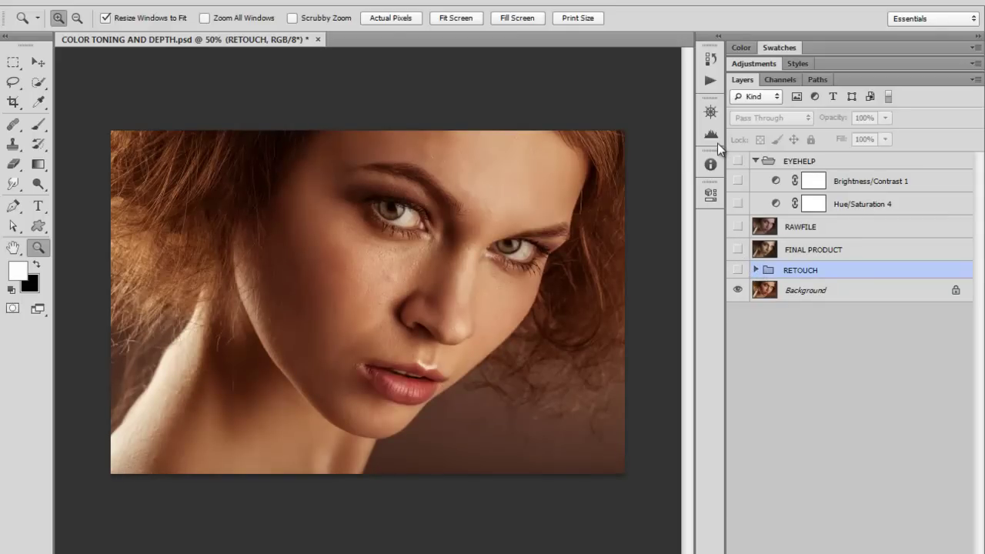
pyautogui.click(736, 250)
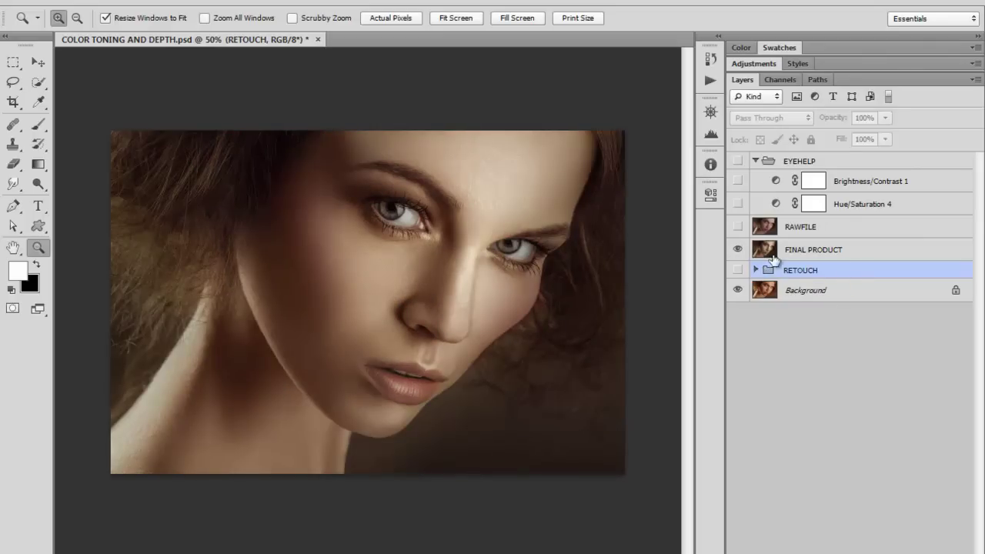
# Expand the RETOUCH group and solo the Background layer
pyautogui.click(755, 271)
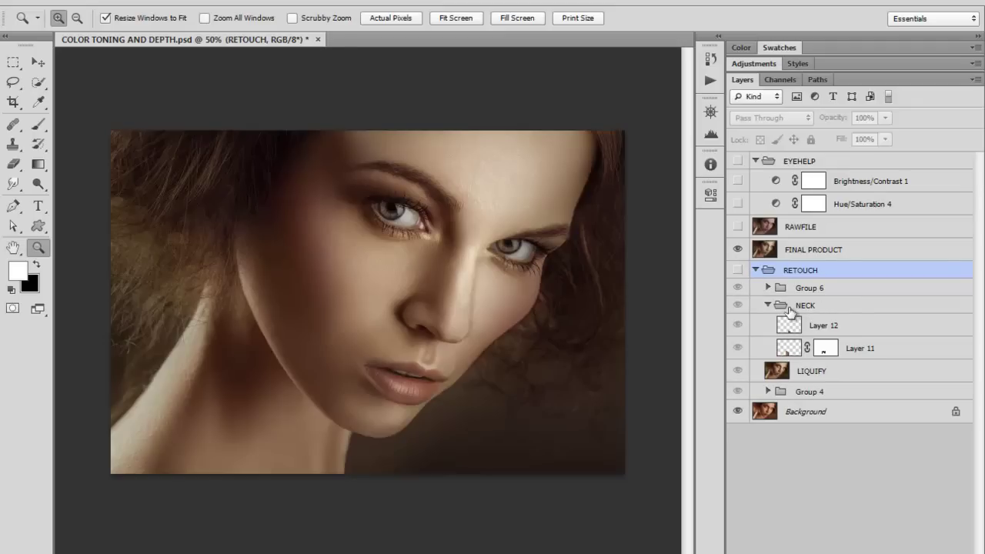
pyautogui.click(736, 270)
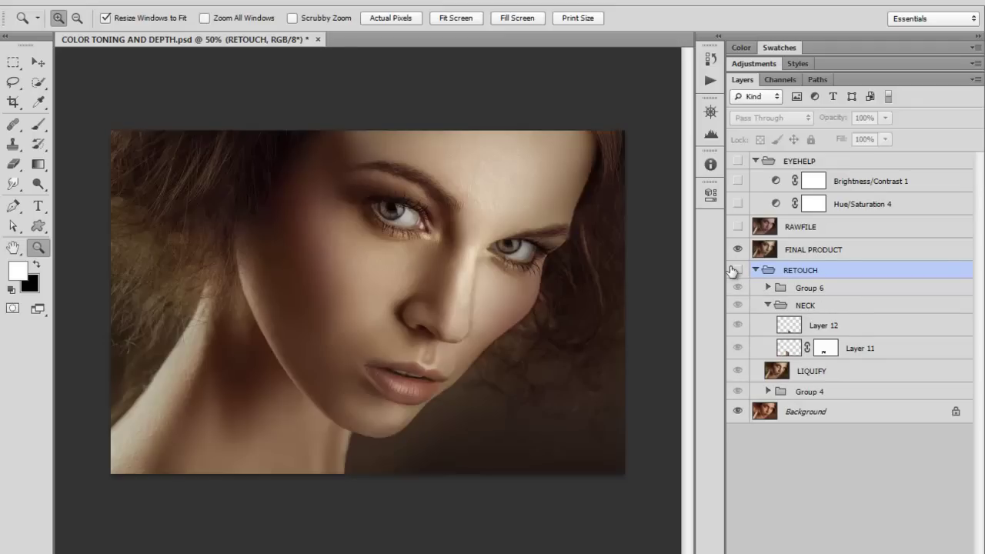
pyautogui.press('super')
pyautogui.press('super')
pyautogui.keyDown('alt'); pyautogui.click(737, 411); pyautogui.keyUp('alt')
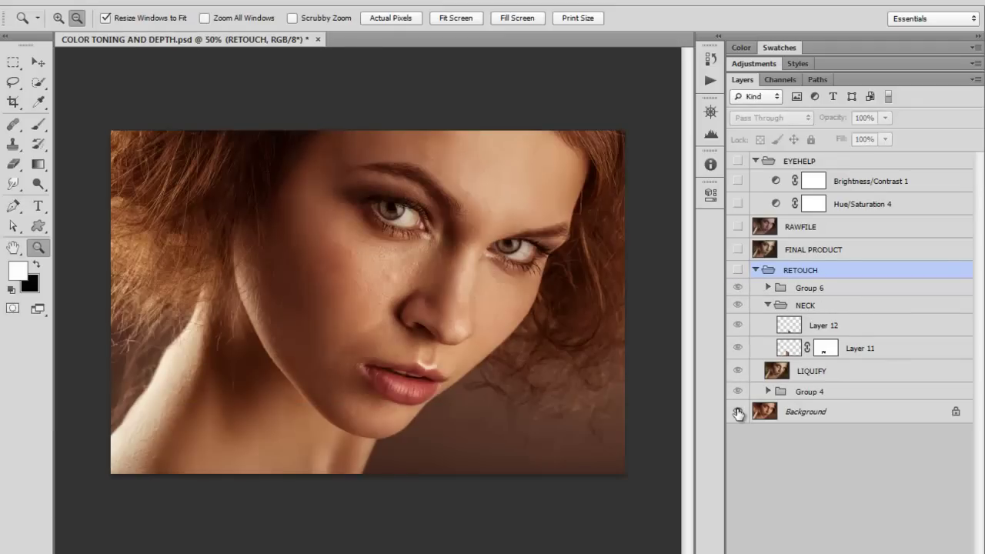
# Flick RAWFILE on and off repeatedly over the Background to compare tones, leaving it hidden
pyautogui.click(737, 227)
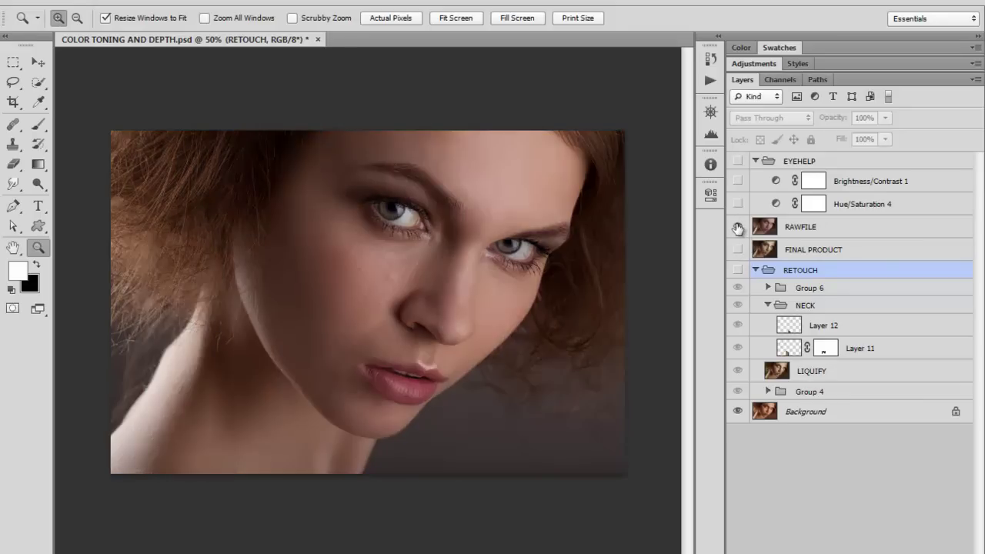
pyautogui.click(737, 227)
pyautogui.click(737, 227)
pyautogui.click(737, 227)
pyautogui.click(737, 227)
pyautogui.click(737, 227)
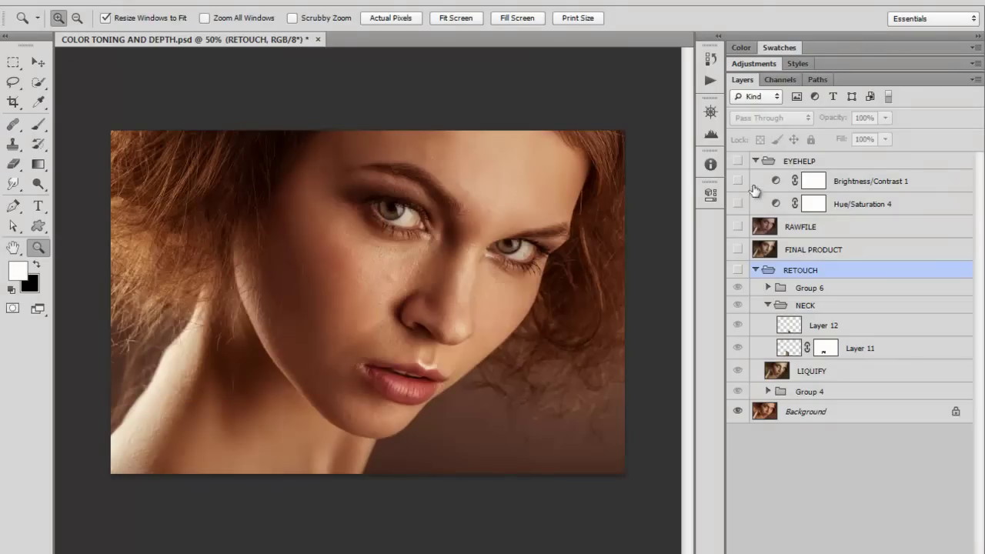
pyautogui.click(737, 229)
pyautogui.click(737, 229)
pyautogui.click(737, 229)
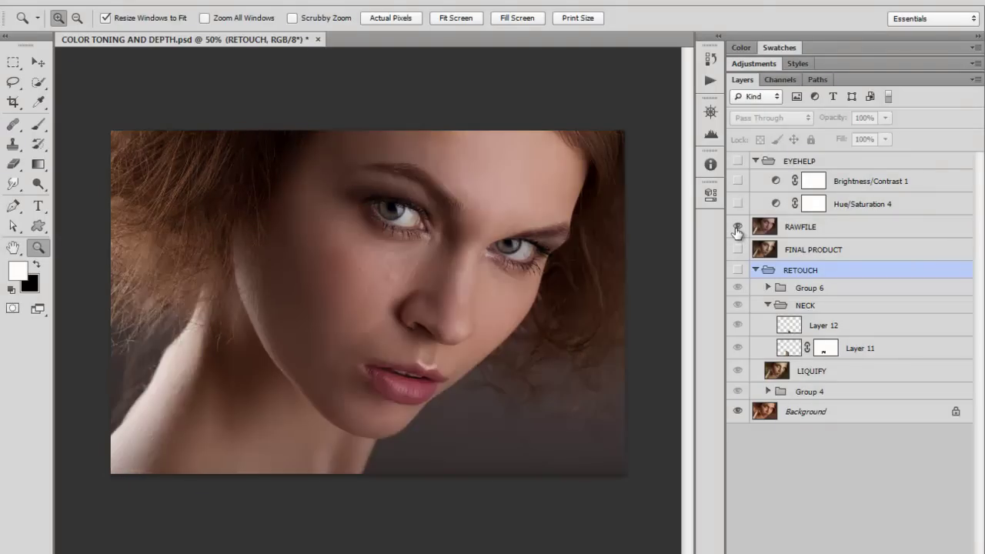
pyautogui.click(737, 229)
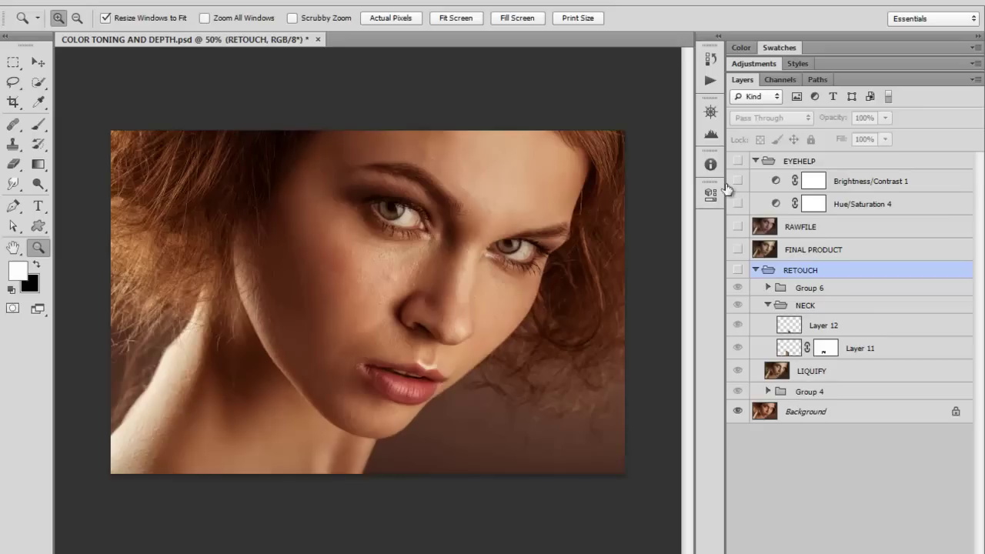
pyautogui.press('alt')
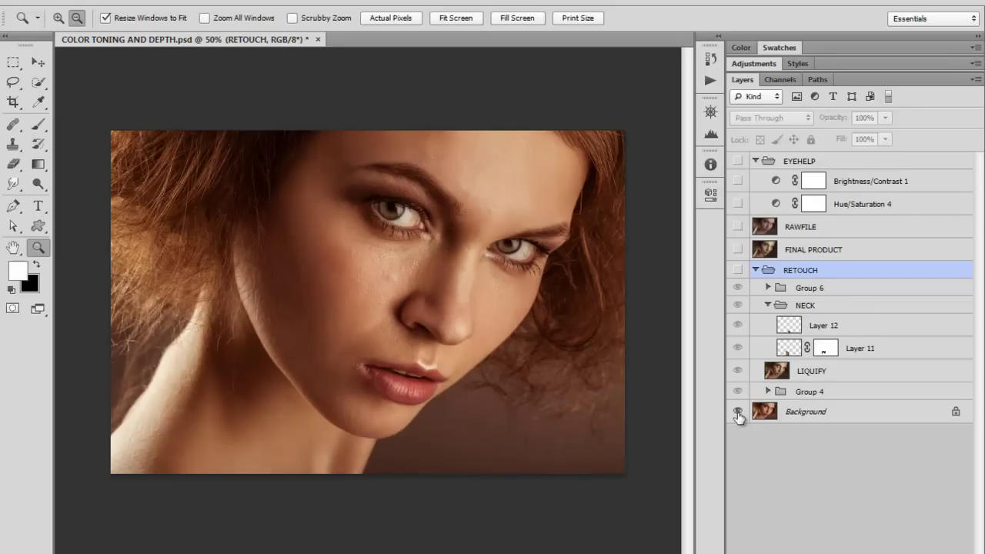
pyautogui.press('alt')
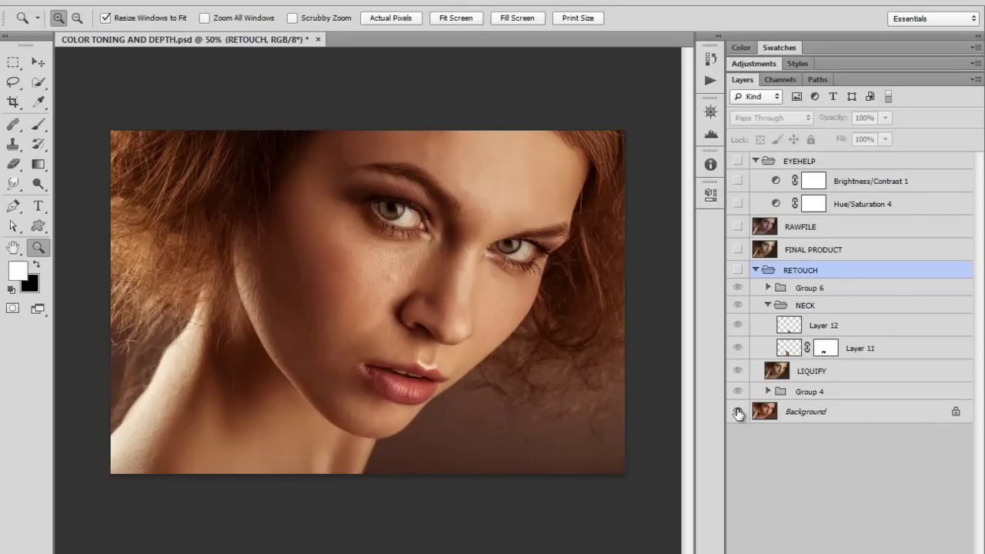
pyautogui.press('alt')
pyautogui.press('alt')
# Expand Group 4, solo the CLEANUP group with Background on, and expand CLEANUP
pyautogui.click(767, 391)
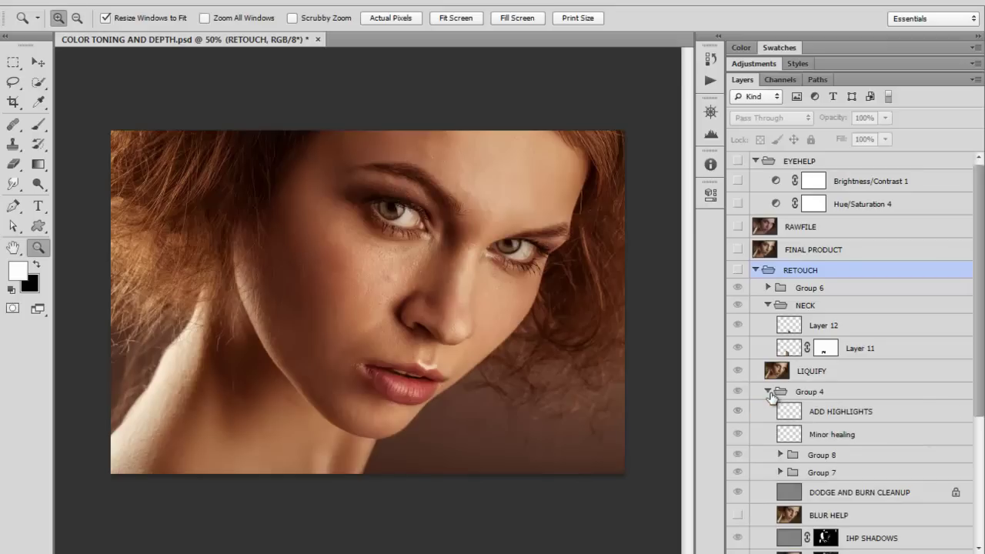
pyautogui.moveTo(977, 318); pyautogui.dragTo(978, 443)
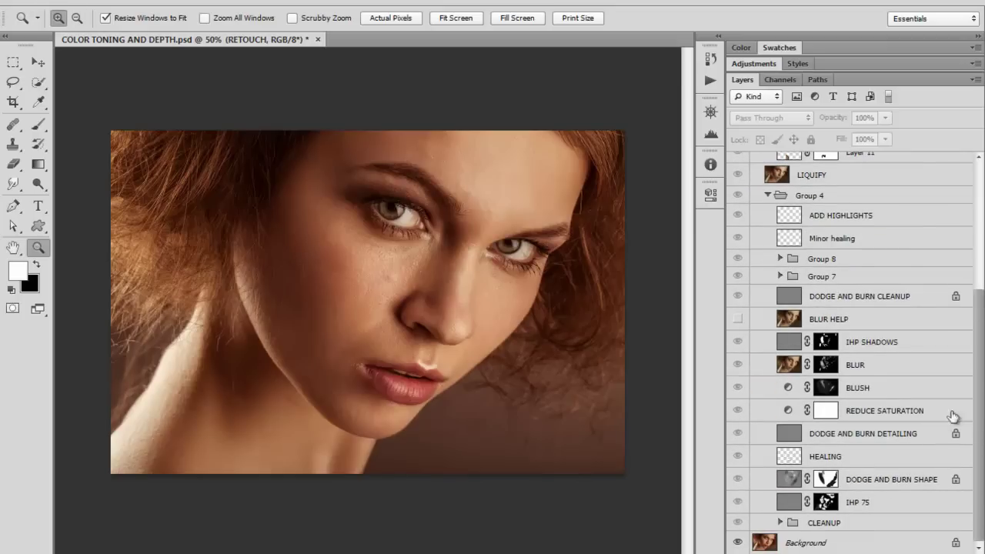
pyautogui.press('alt')
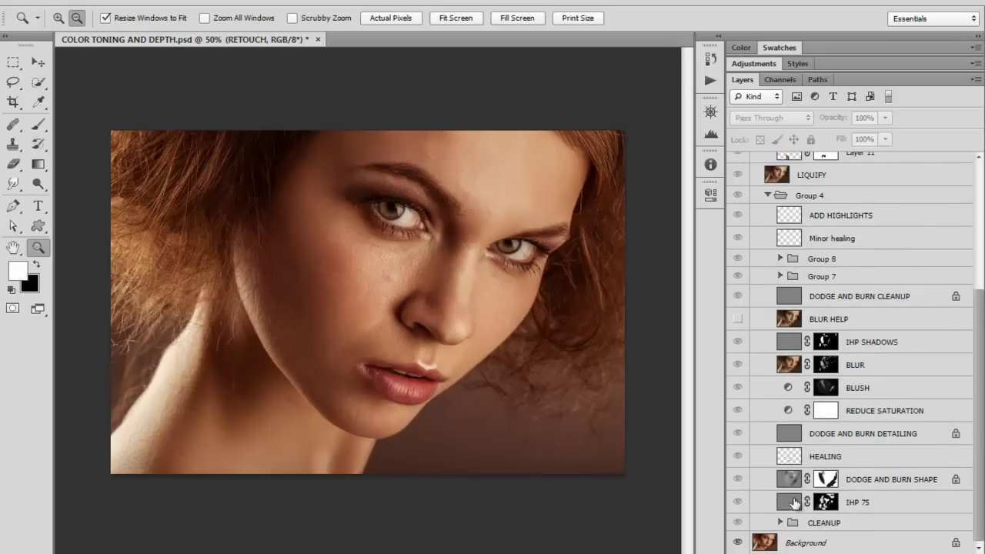
pyautogui.keyDown('alt'); pyautogui.click(739, 524); pyautogui.keyUp('alt')
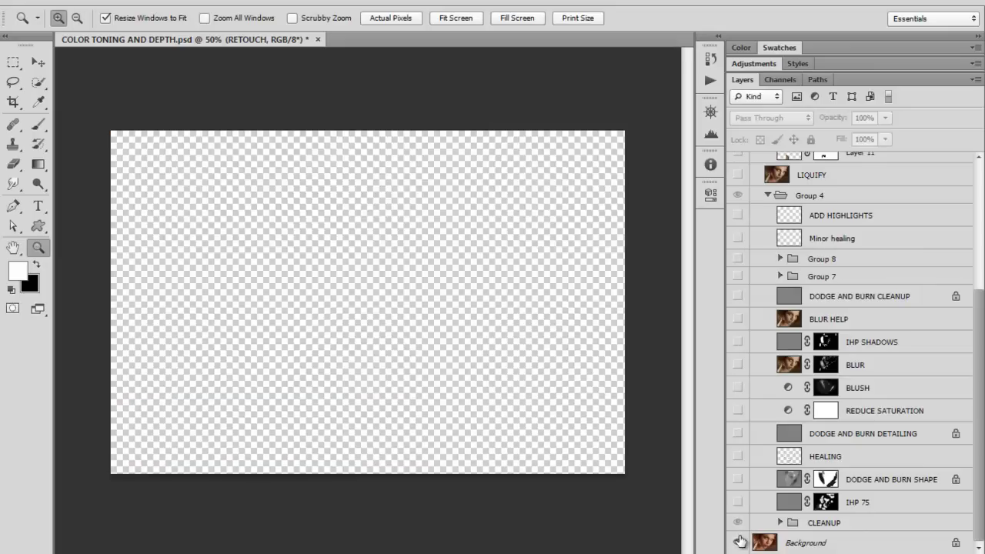
pyautogui.click(737, 543)
pyautogui.click(780, 524)
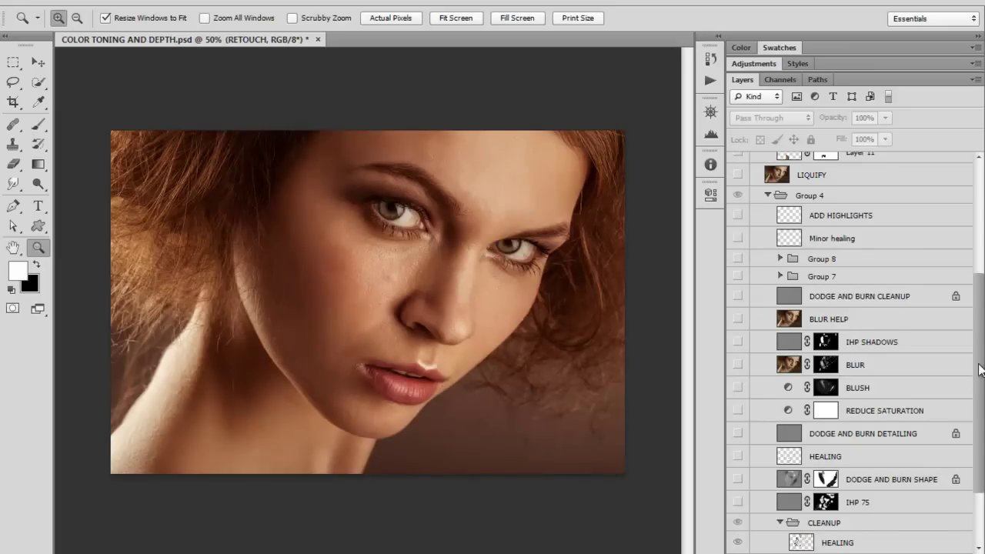
# Toggle the CLEANUP group and the Background layer to compare, keeping Background visible
pyautogui.moveTo(979, 370); pyautogui.dragTo(971, 447)
pyautogui.click(737, 437)
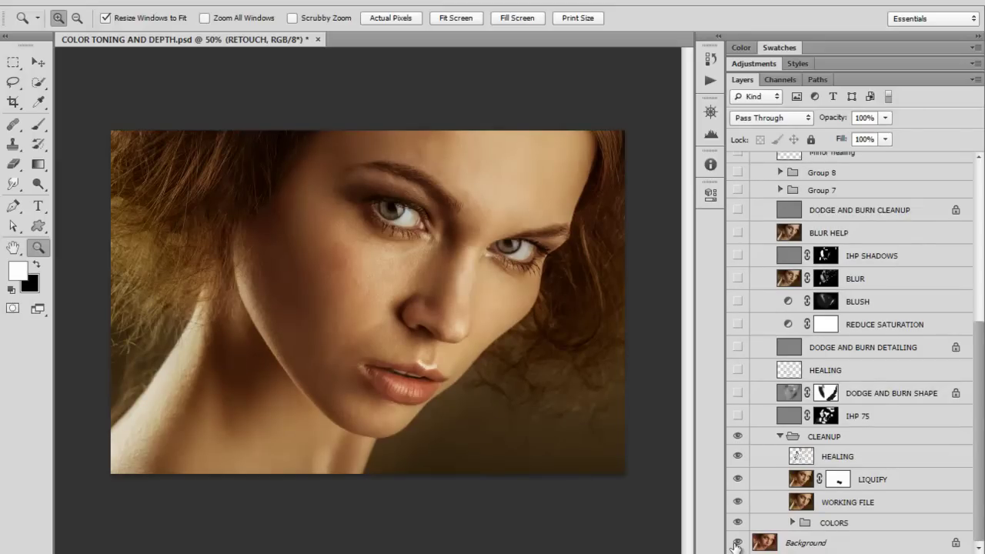
pyautogui.keyDown('alt'); pyautogui.click(736, 545); pyautogui.keyUp('alt')
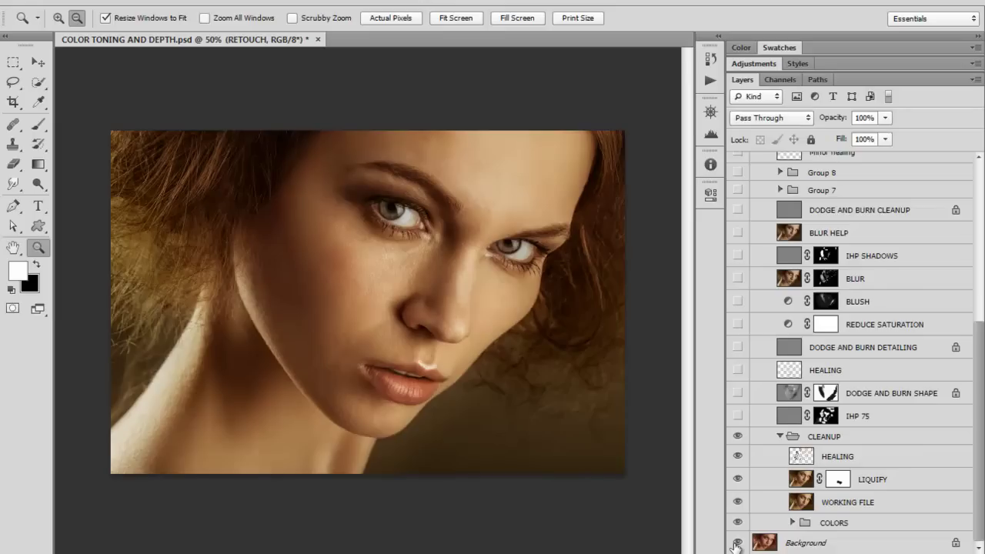
pyautogui.keyDown('alt'); pyautogui.click(736, 545); pyautogui.keyUp('alt')
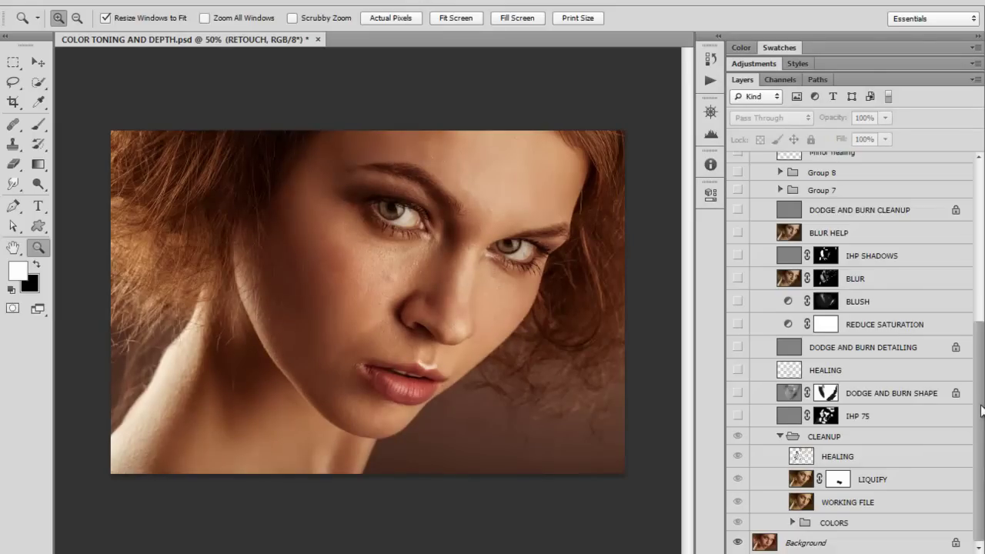
# Expand the COLORS group and solo it with the Background layer turned back on
pyautogui.click(792, 523)
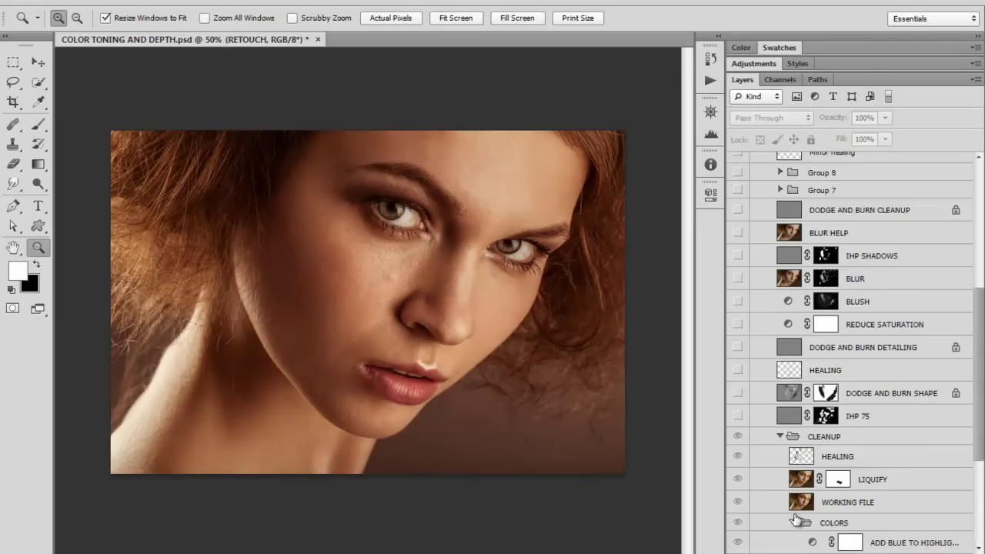
pyautogui.moveTo(982, 335); pyautogui.dragTo(975, 421)
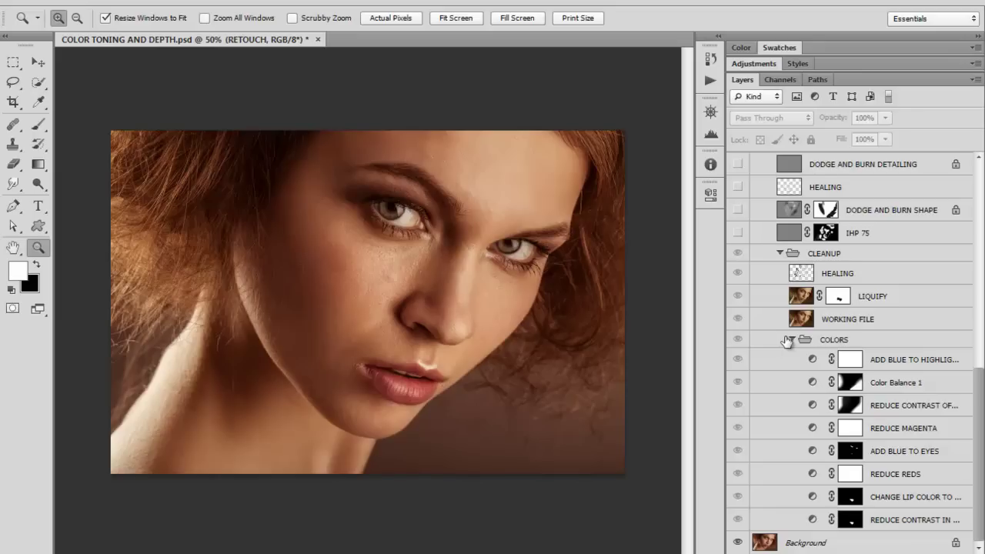
pyautogui.press('alt')
pyautogui.click(739, 343)
pyautogui.keyDown('alt'); pyautogui.click(738, 343); pyautogui.keyUp('alt')
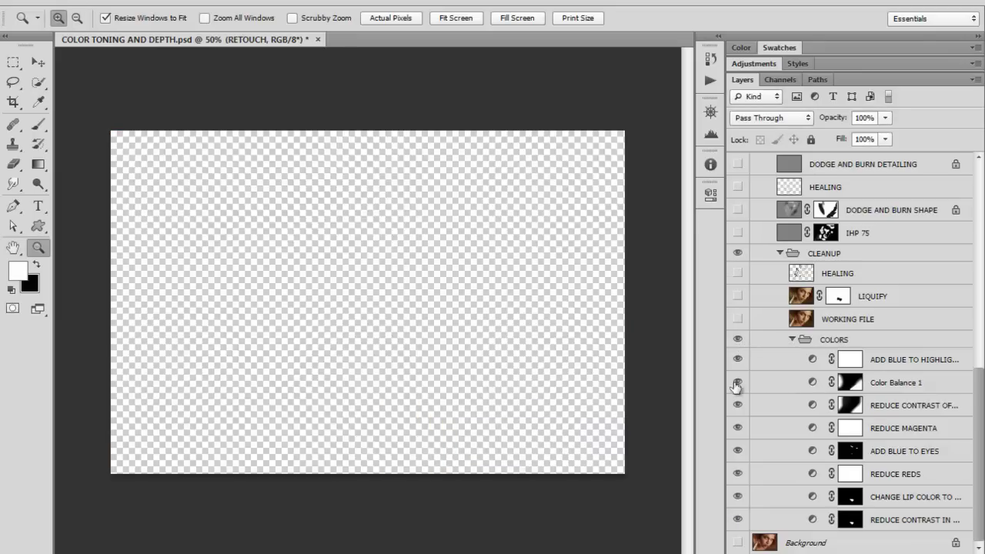
pyautogui.click(737, 543)
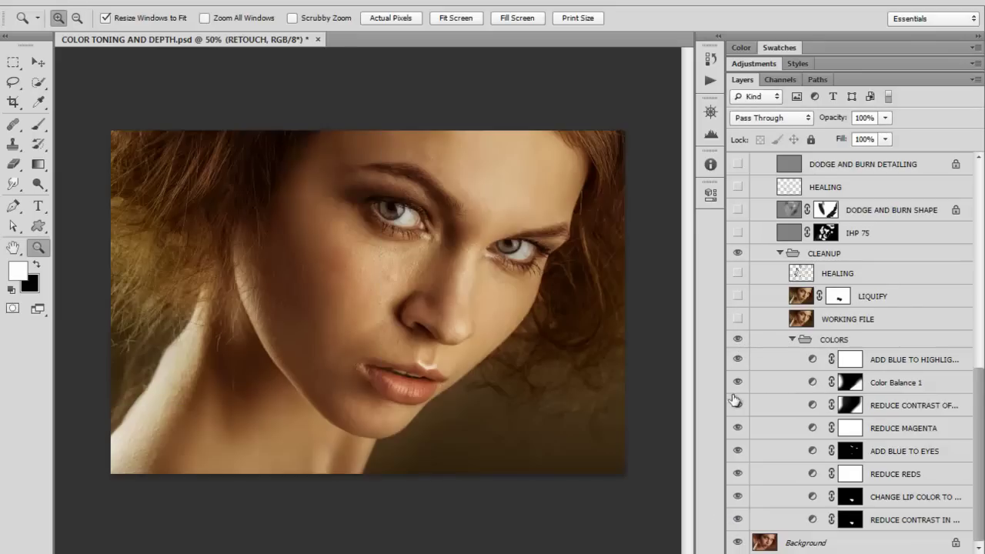
# Flick the COLORS toning off and on to compare, leaving it hidden
pyautogui.click(737, 341)
pyautogui.click(737, 341)
pyautogui.click(737, 339)
pyautogui.click(737, 339)
pyautogui.click(737, 340)
pyautogui.click(737, 339)
# Collapse COLORS, briefly toggle its toning, and turn on the WORKING FILE layer
pyautogui.click(792, 340)
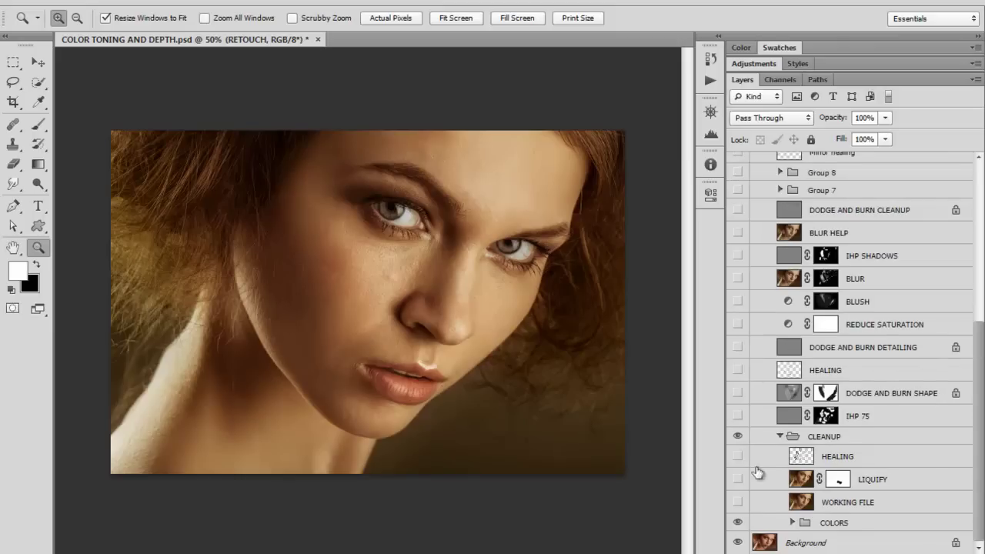
pyautogui.click(739, 523)
pyautogui.click(739, 524)
pyautogui.click(738, 504)
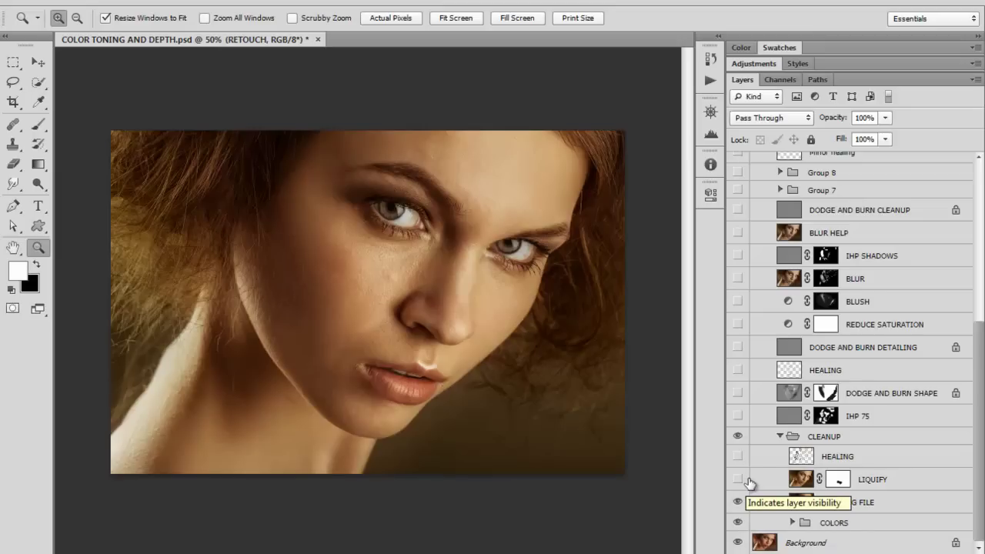
# Turn on LIQUIFY, flick it repeatedly to compare the reshaped face, then show HEALING
pyautogui.click(740, 479)
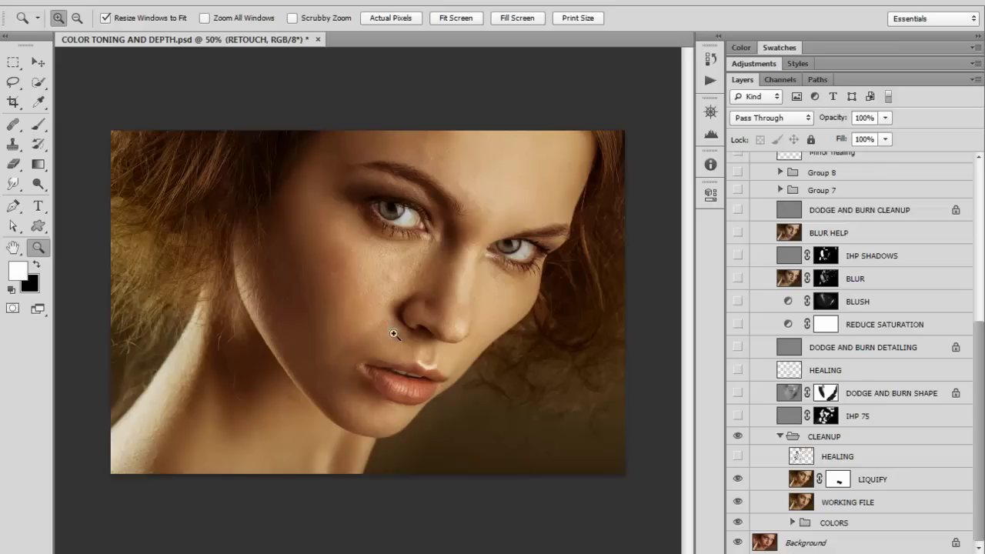
pyautogui.click(832, 482)
pyautogui.click(740, 479)
pyautogui.click(740, 478)
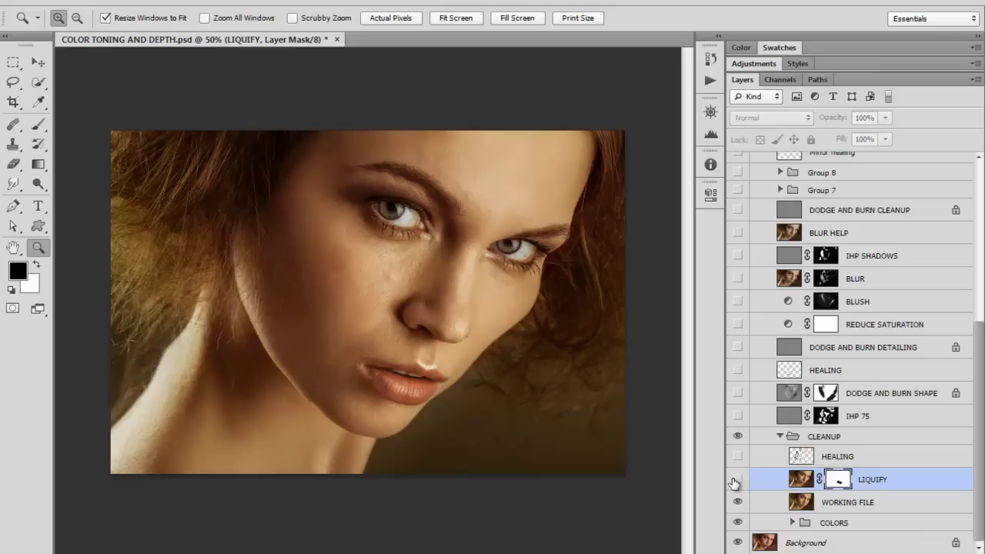
pyautogui.click(738, 479)
pyautogui.click(738, 478)
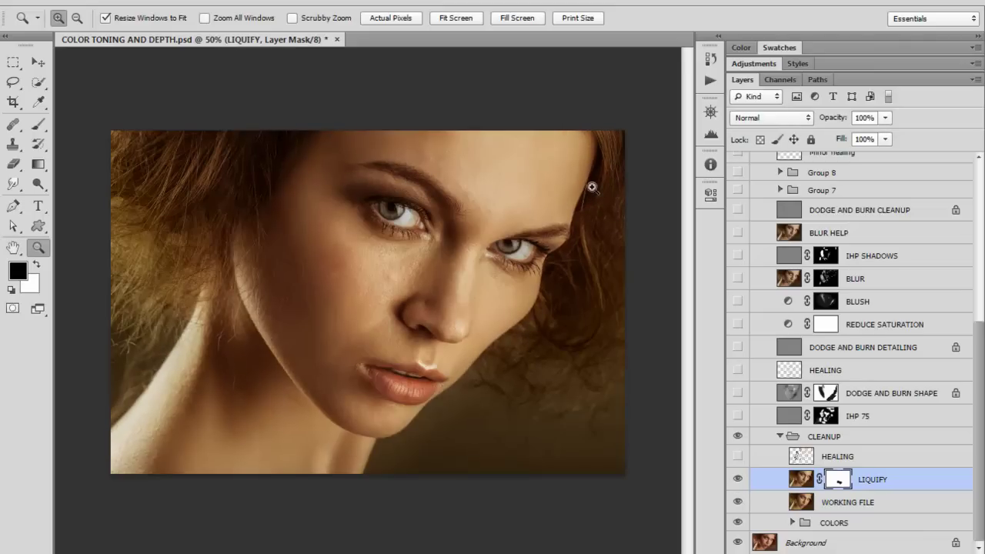
pyautogui.click(738, 479)
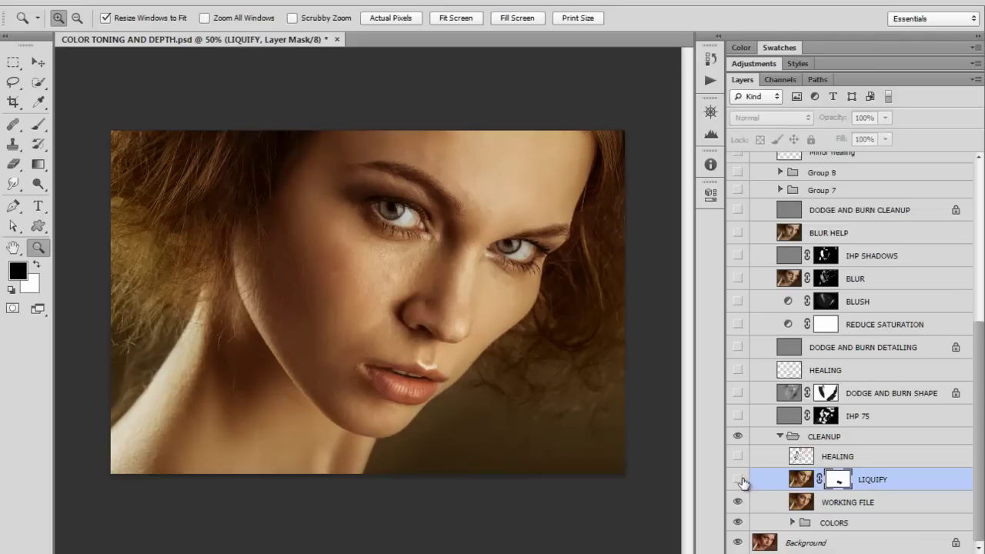
pyautogui.click(739, 478)
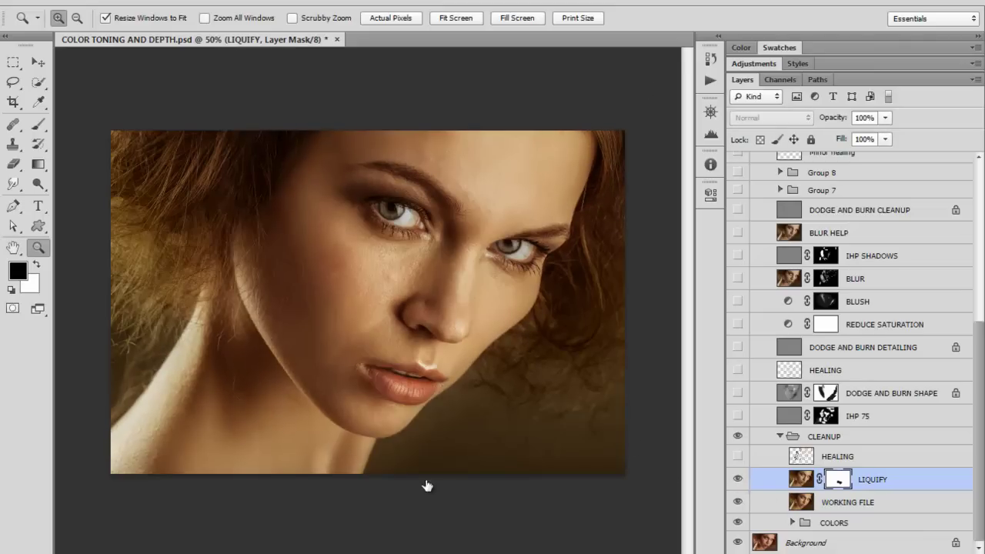
pyautogui.click(739, 479)
pyautogui.click(738, 479)
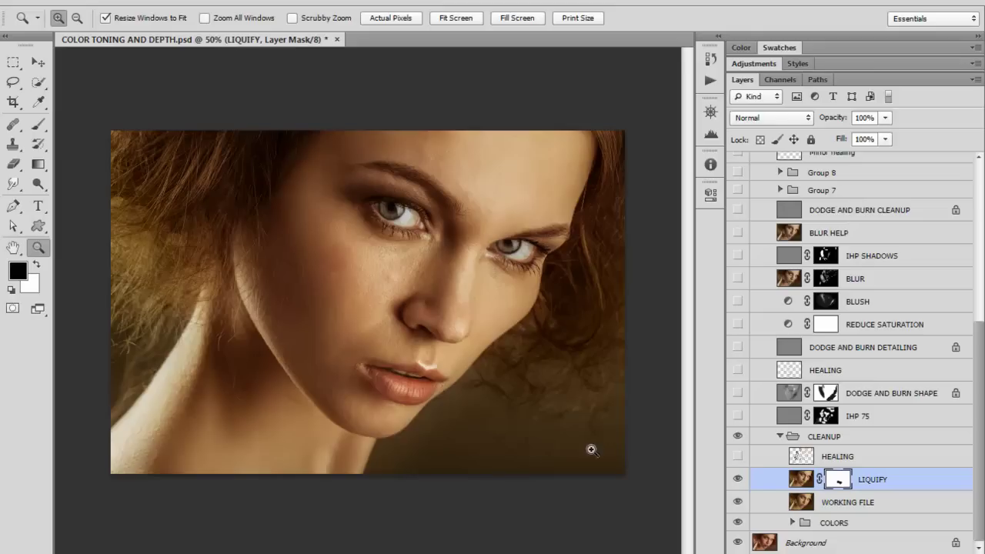
pyautogui.click(737, 479)
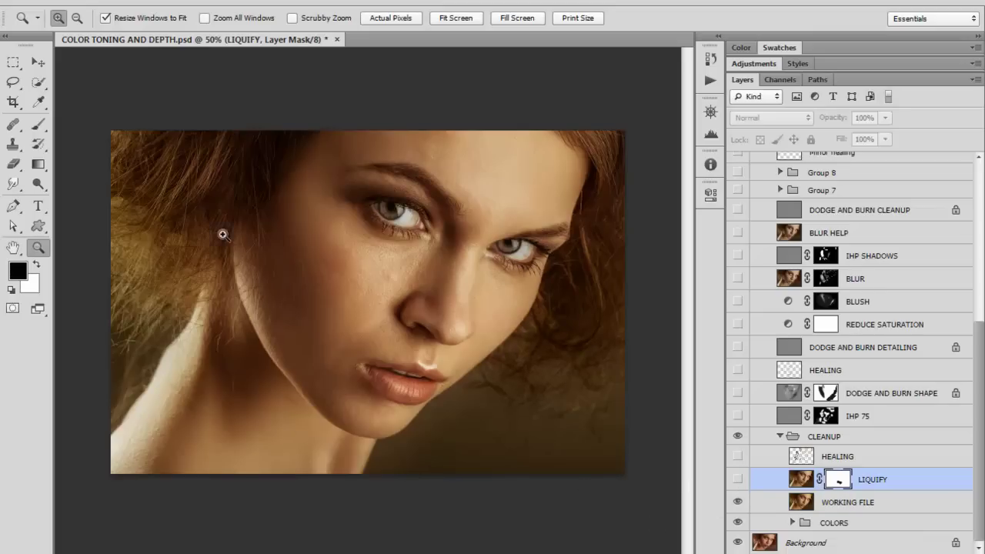
pyautogui.click(737, 478)
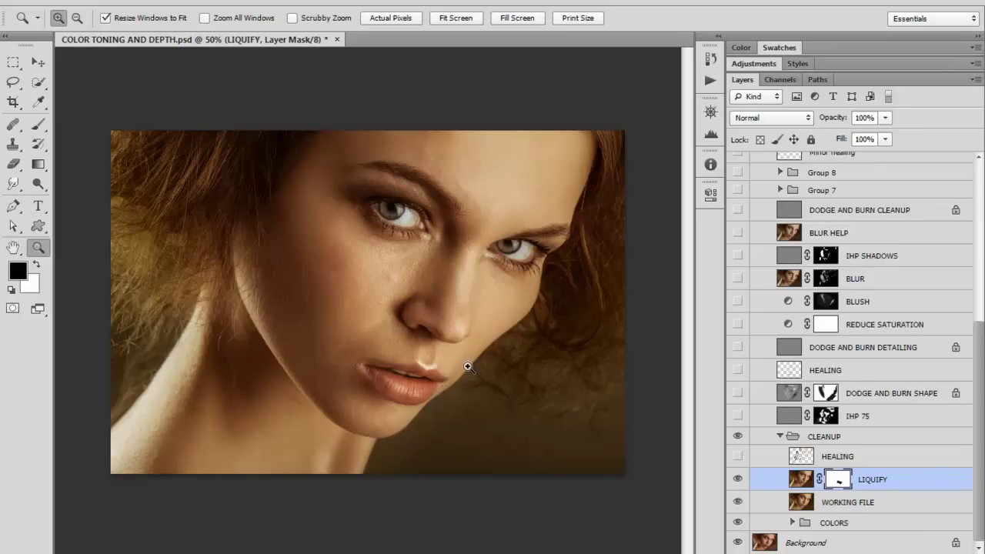
pyautogui.click(738, 479)
pyautogui.click(738, 479)
pyautogui.click(737, 480)
pyautogui.click(737, 480)
pyautogui.click(737, 457)
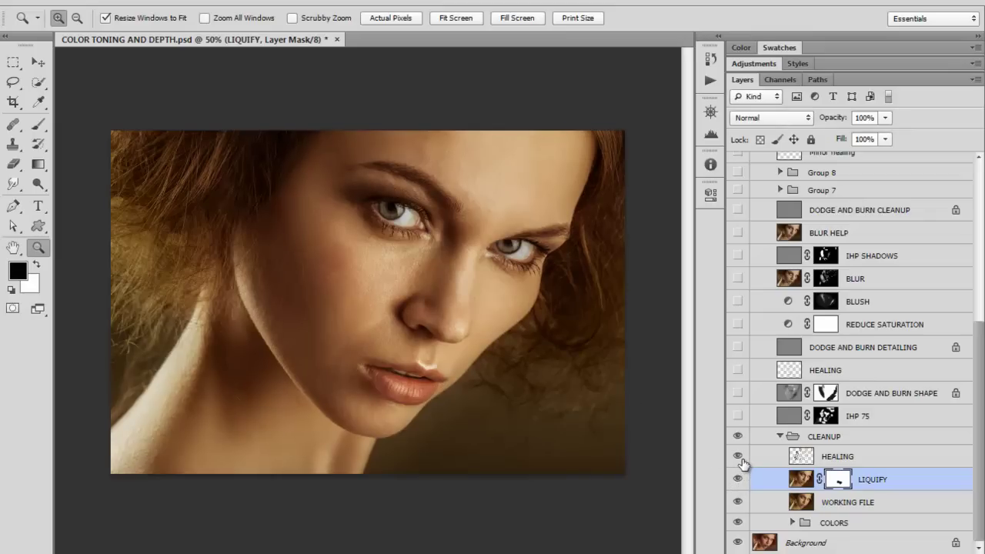
# Collapse CLEANUP, flick its visibility off and on, and switch on the IHP 75 layer
pyautogui.click(779, 437)
pyautogui.click(738, 524)
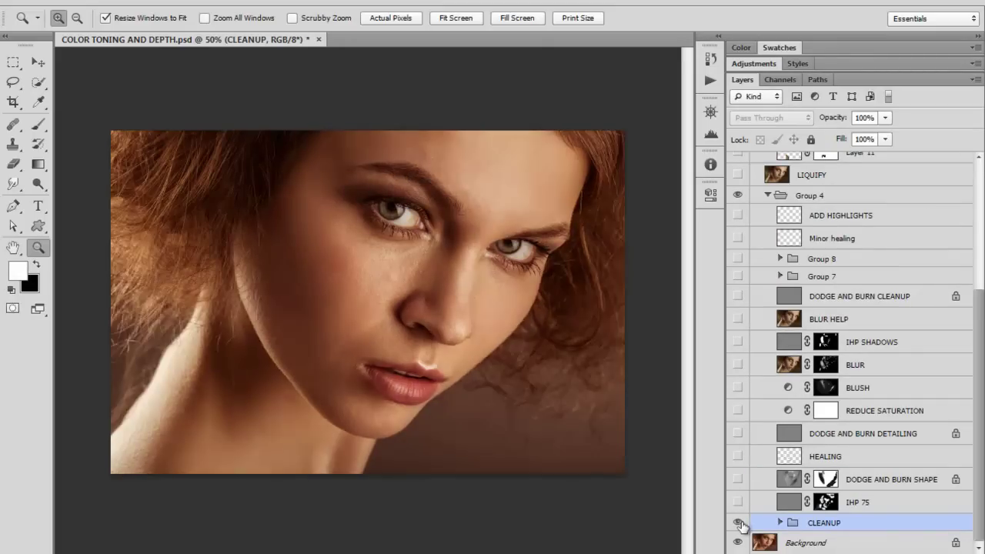
pyautogui.click(737, 524)
pyautogui.click(738, 501)
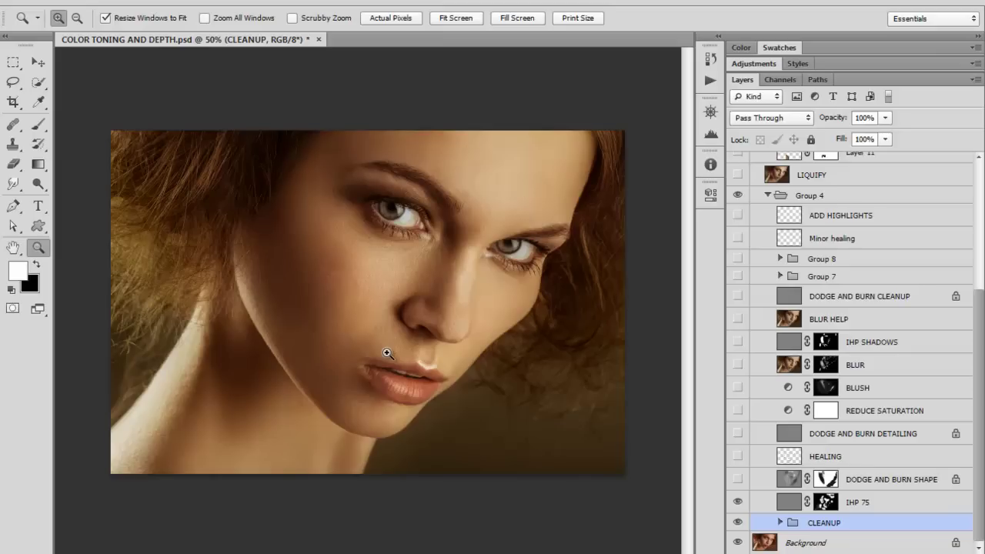
# Toggle IHP 75 on and off several times to compare its highlight effect
pyautogui.click(737, 503)
pyautogui.click(737, 503)
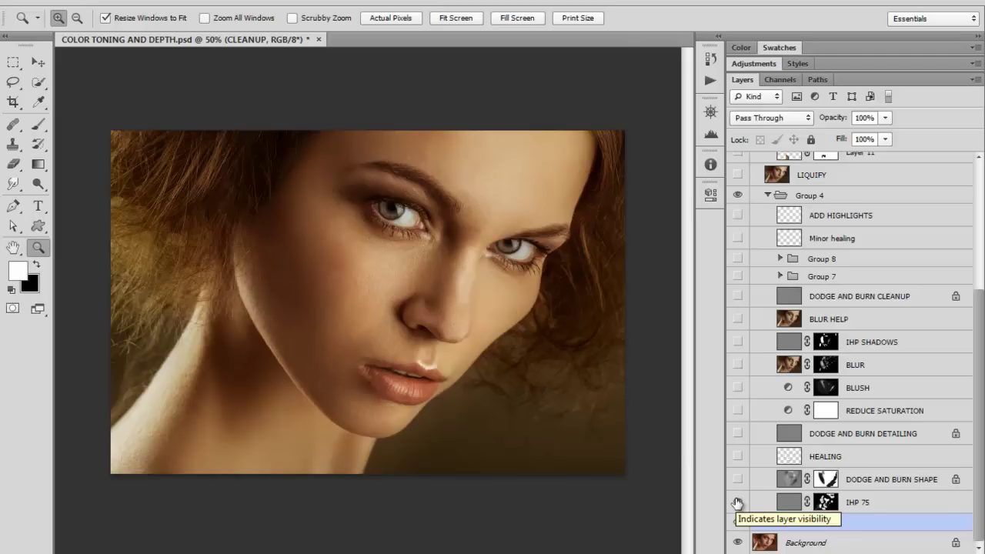
pyautogui.click(737, 502)
pyautogui.click(737, 502)
pyautogui.click(737, 503)
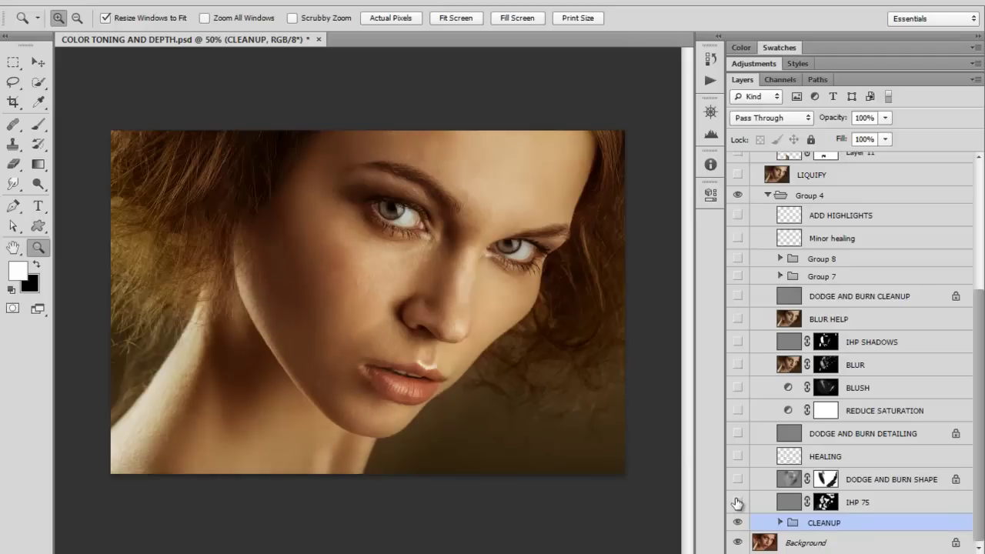
pyautogui.click(737, 503)
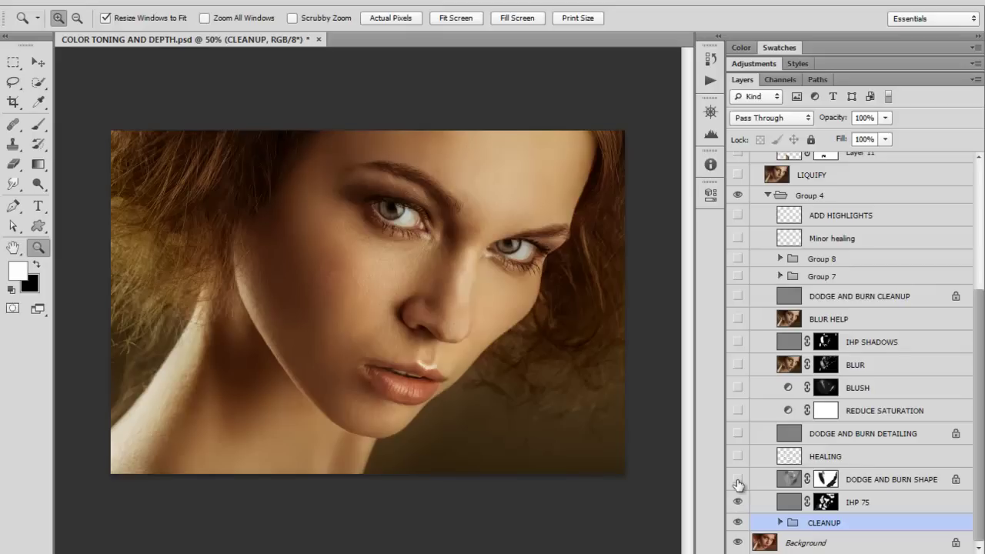
# Turn on DODGE AND BURN SHAPE and flick it to compare the facial shading, leaving it on
pyautogui.click(737, 480)
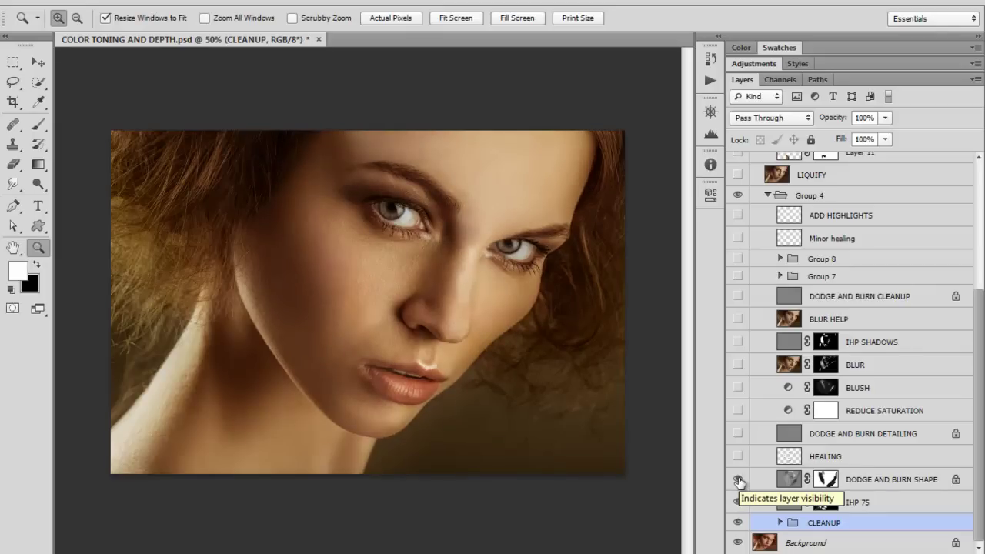
pyautogui.click(738, 479)
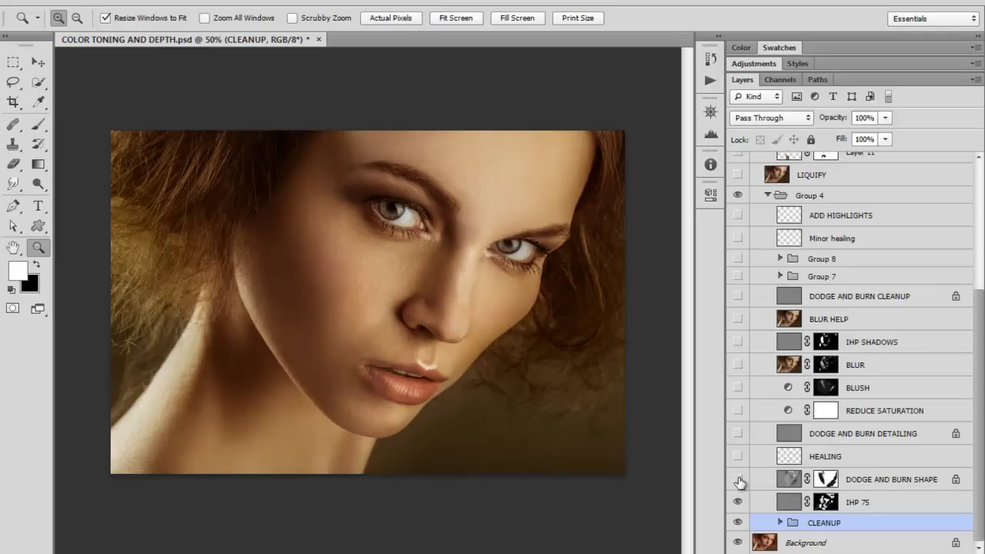
pyautogui.click(738, 479)
pyautogui.click(738, 479)
pyautogui.click(737, 479)
pyautogui.click(738, 480)
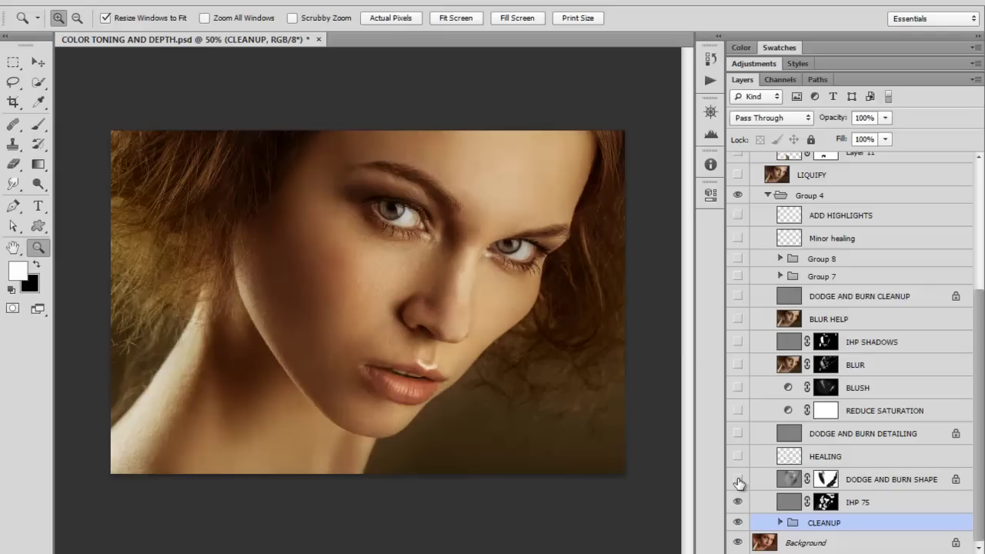
pyautogui.click(738, 480)
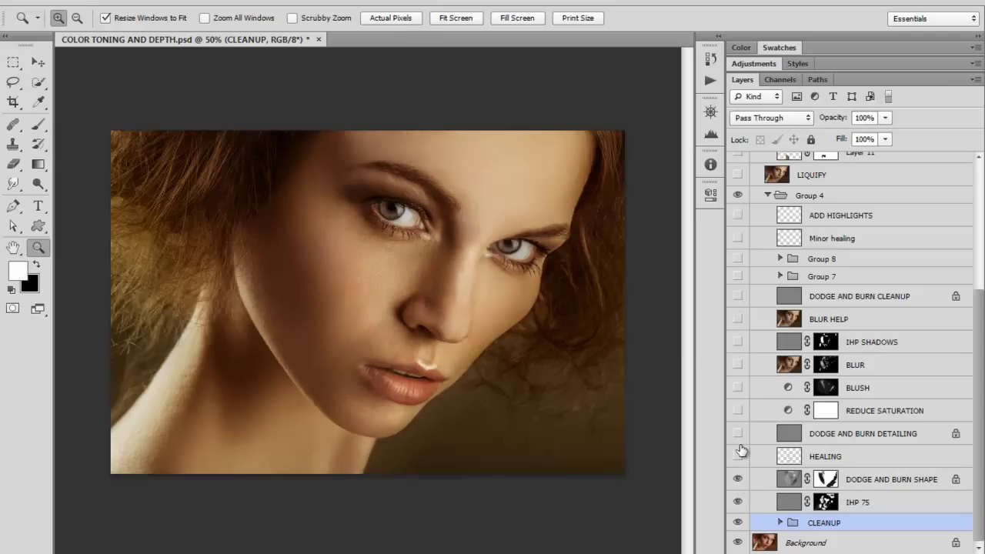
# Show HEALING with an on/off comparison, then toggle DODGE AND BURN DETAILING
pyautogui.click(737, 456)
pyautogui.click(737, 457)
pyautogui.click(738, 455)
pyautogui.click(738, 434)
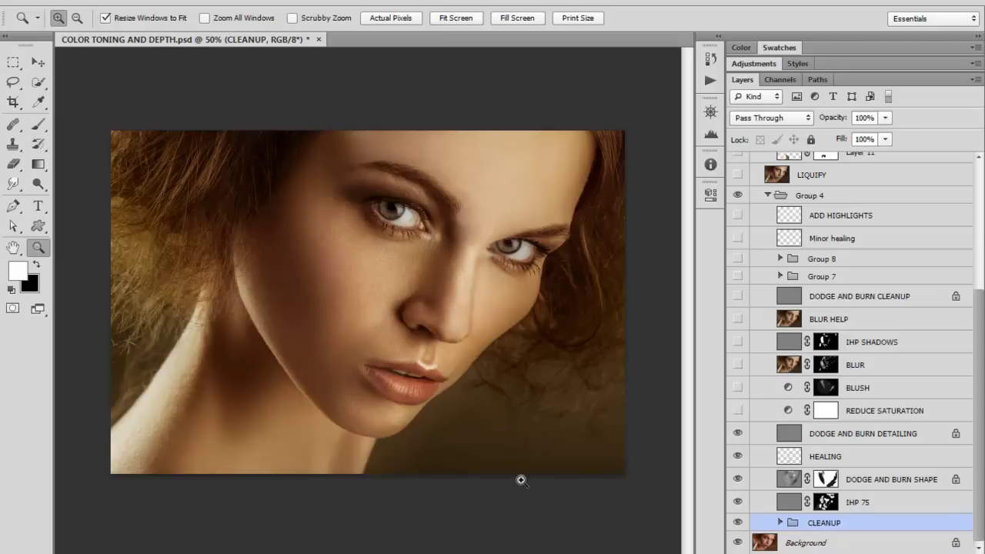
pyautogui.click(738, 433)
# Compare REDUCE SATURATION by flicking it repeatedly, leaving it on, then show BLUSH
pyautogui.click(737, 411)
pyautogui.click(737, 413)
pyautogui.click(736, 413)
pyautogui.click(736, 412)
pyautogui.click(736, 412)
pyautogui.click(737, 412)
pyautogui.click(737, 412)
pyautogui.click(736, 411)
pyautogui.click(736, 412)
pyautogui.click(738, 387)
# Switch on the BLUR layer above BLUSH to soften the skin
pyautogui.click(738, 365)
# Flick BLUR off and on, zoom into the cheek at 300%, then fit the portrait on screen
pyautogui.click(740, 364)
pyautogui.click(740, 365)
pyautogui.click(457, 346)
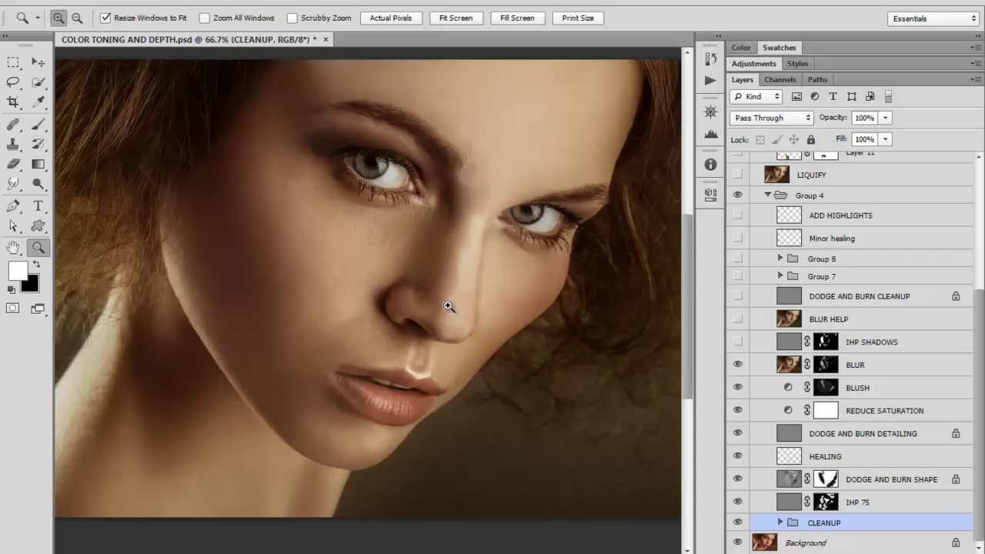
pyautogui.moveTo(398, 227); pyautogui.dragTo(398, 227)
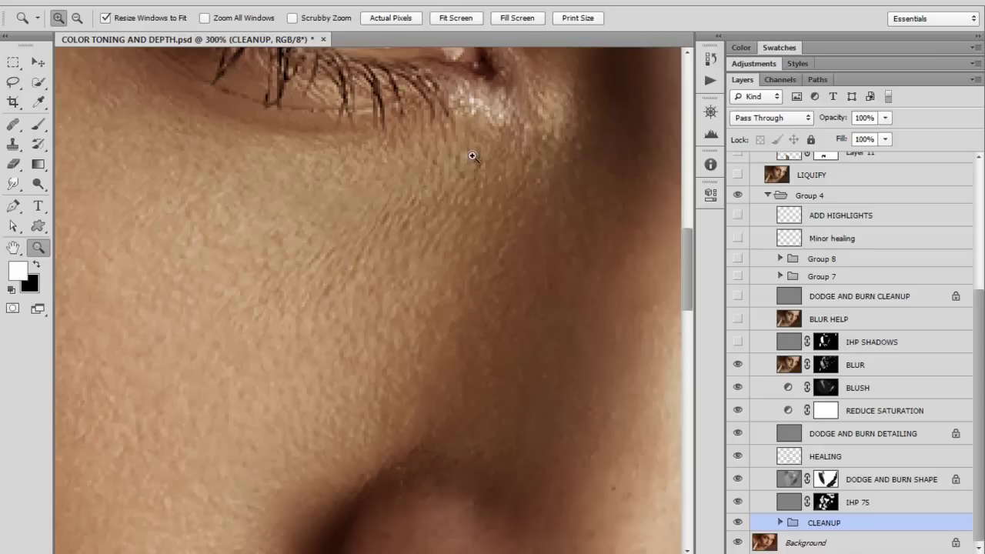
pyautogui.click(461, 18)
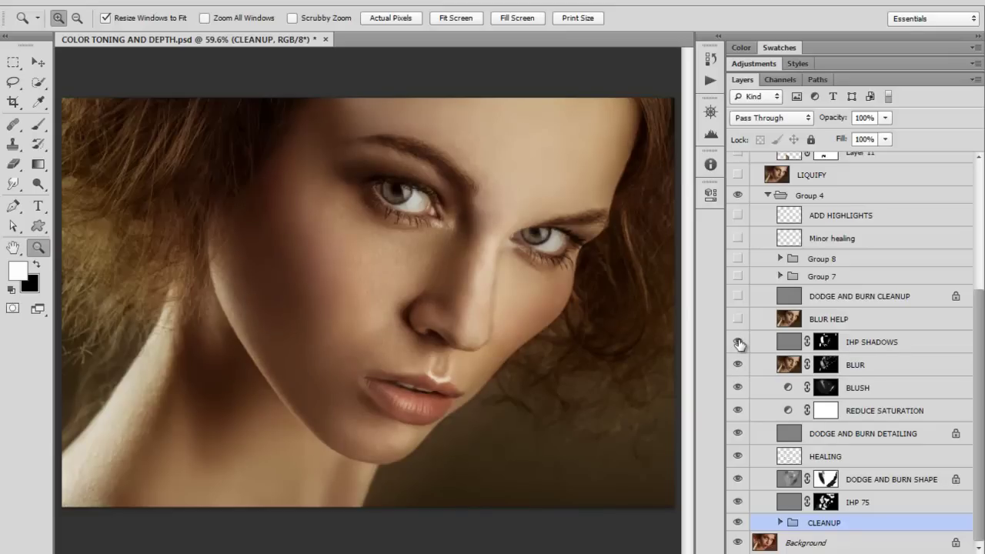
pyautogui.click(876, 345)
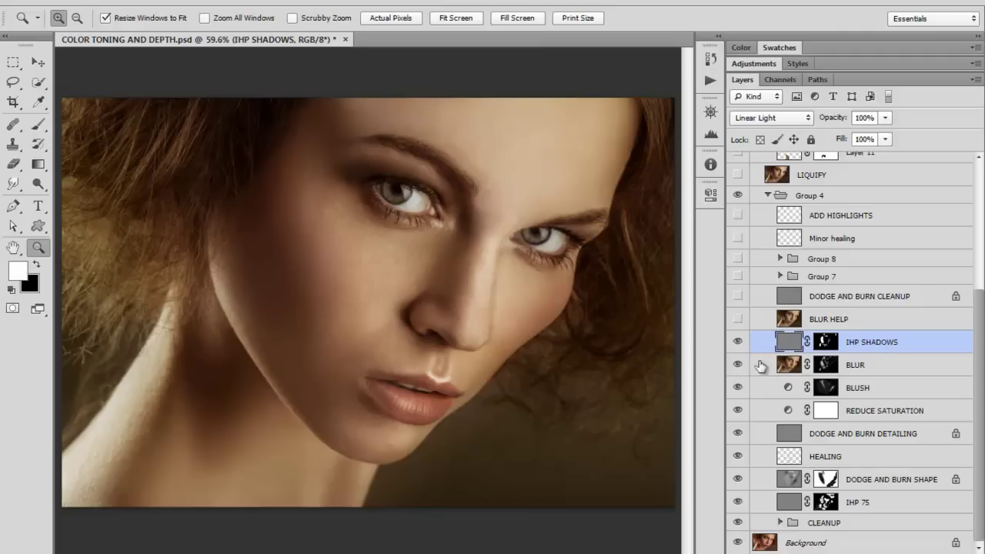
pyautogui.click(737, 344)
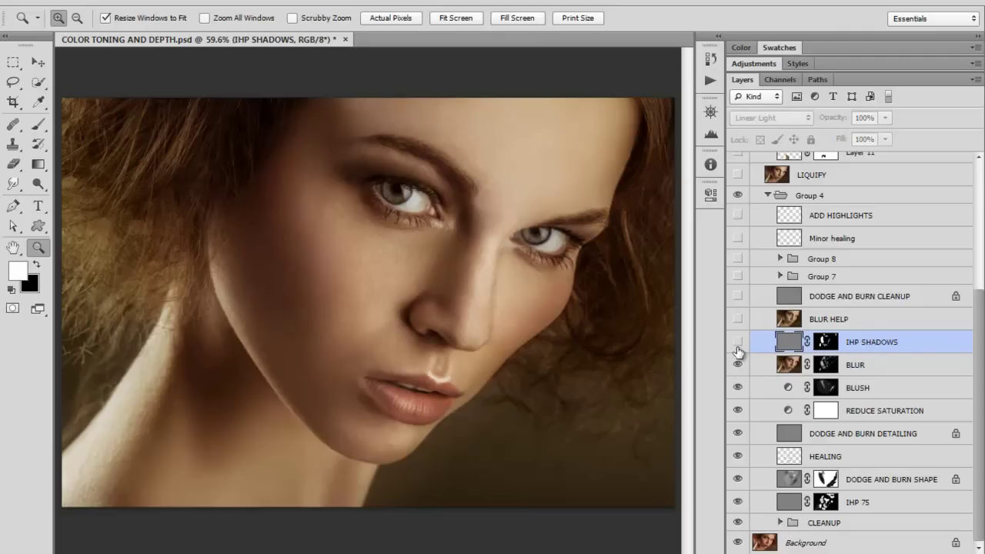
pyautogui.click(737, 344)
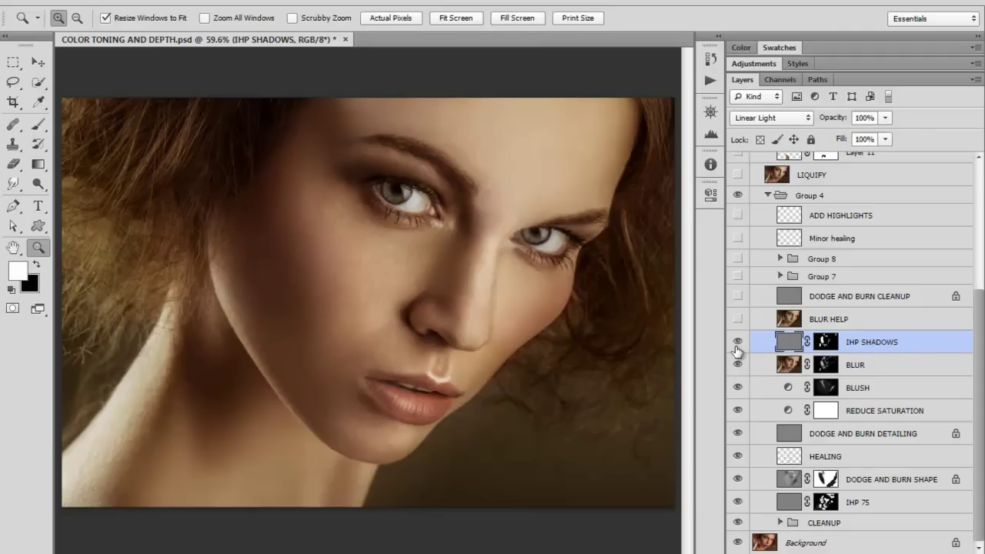
pyautogui.click(737, 344)
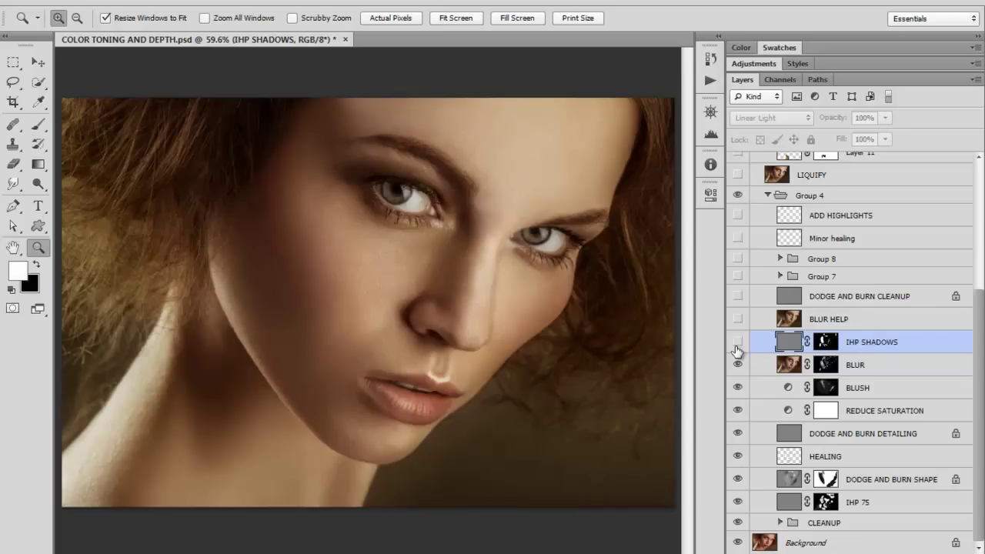
pyautogui.click(737, 344)
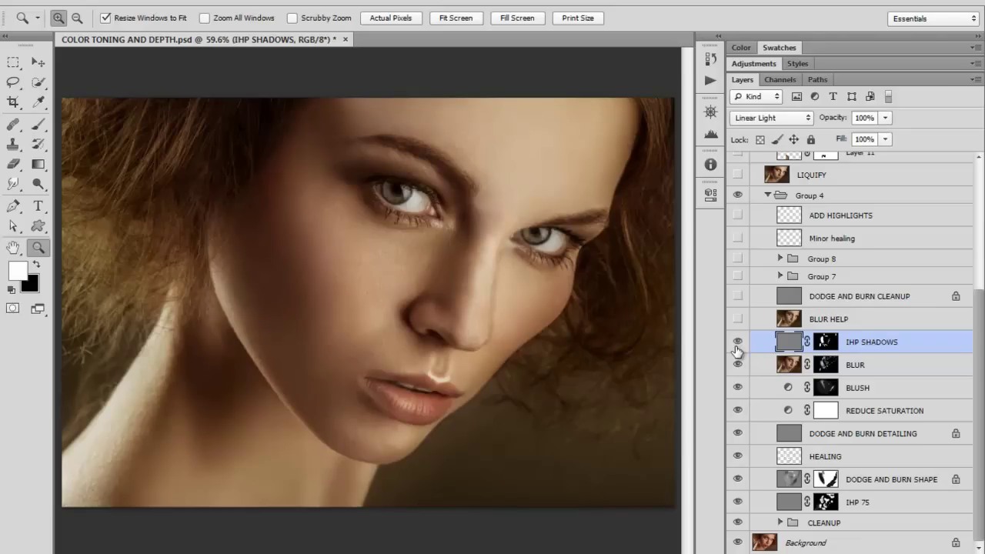
pyautogui.click(292, 313)
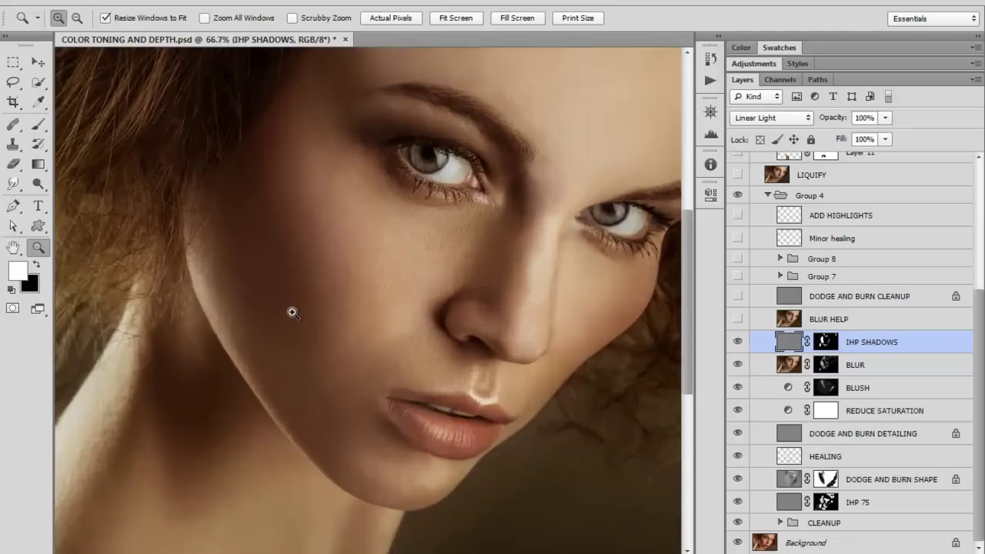
pyautogui.click(292, 313)
pyautogui.keyDown('alt'); pyautogui.click(588, 352); pyautogui.keyUp('alt')
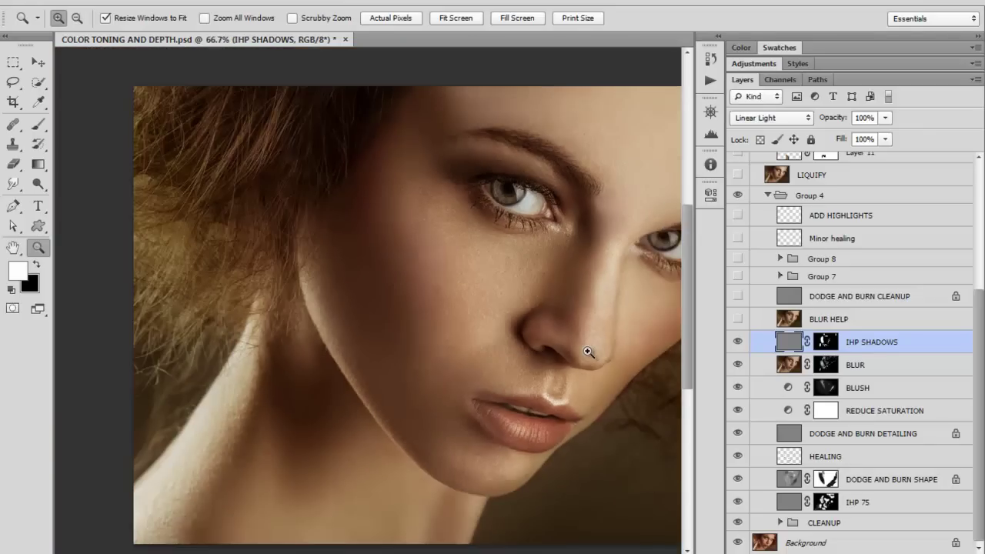
pyautogui.click(739, 342)
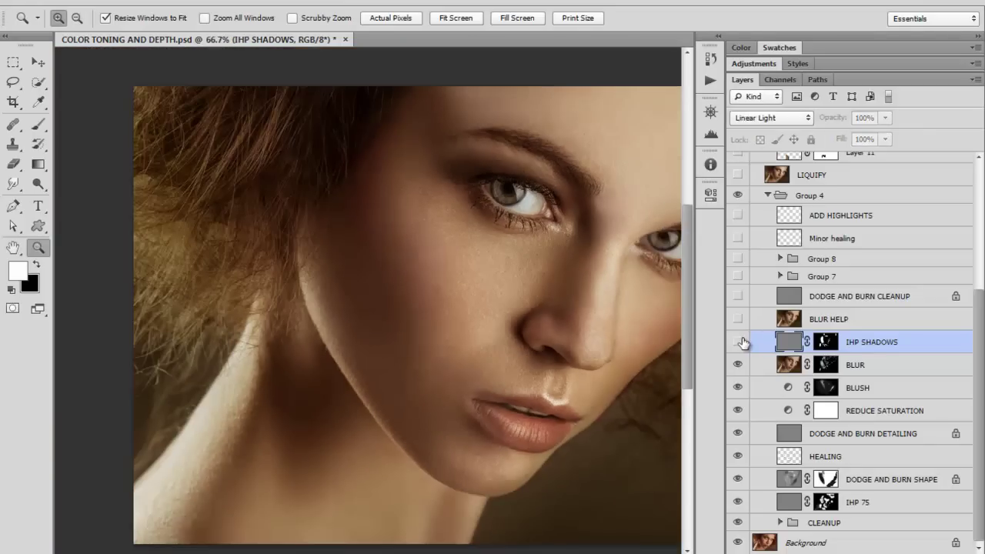
pyautogui.click(740, 341)
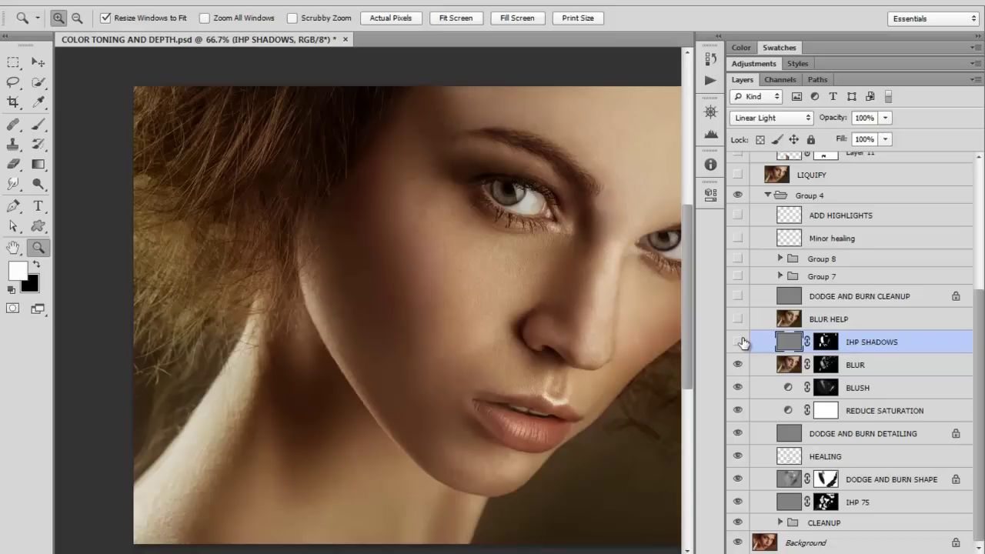
pyautogui.hscroll(5, 680, 403)
pyautogui.hscroll(-5, 680, 403)
pyautogui.click(737, 342)
pyautogui.click(735, 342)
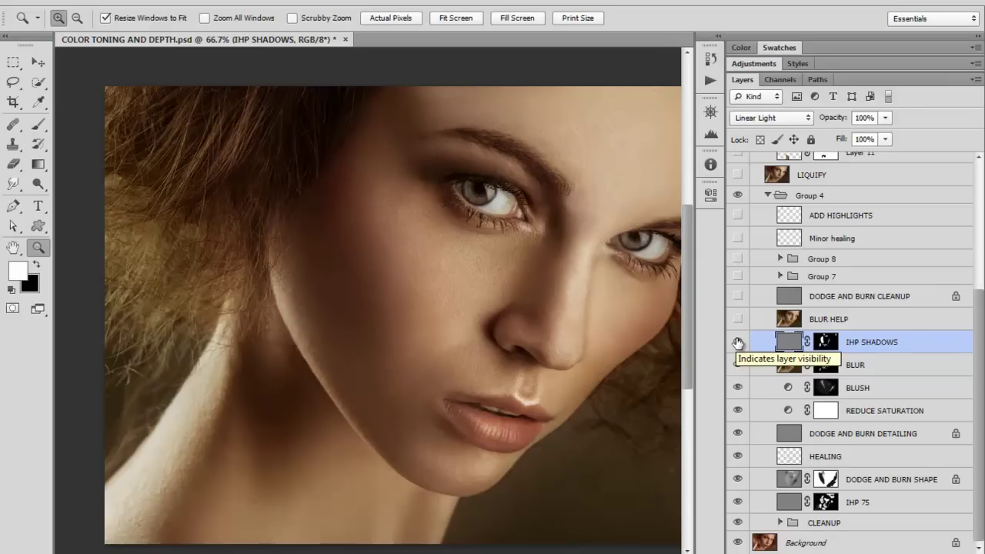
pyautogui.click(737, 342)
pyautogui.click(737, 338)
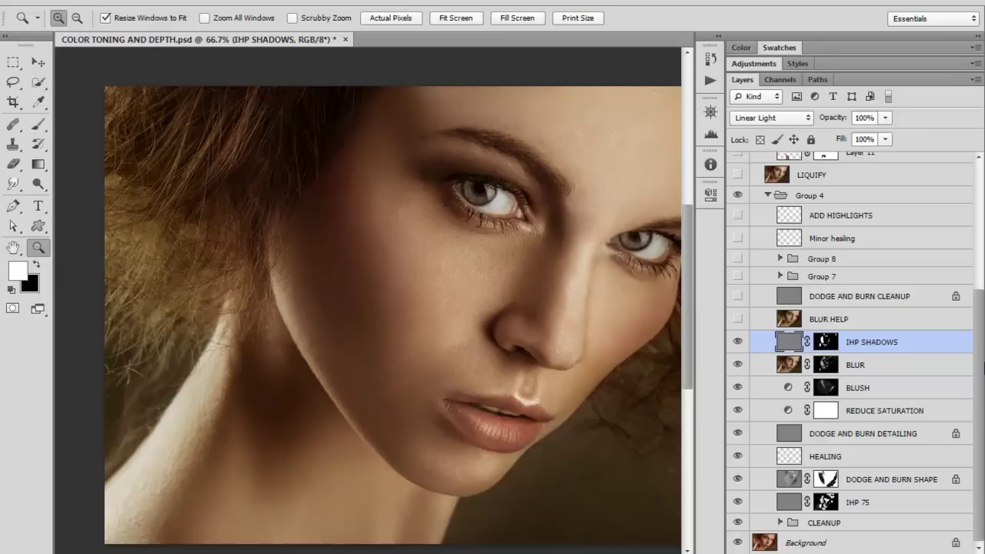
pyautogui.moveTo(983, 374); pyautogui.dragTo(982, 351)
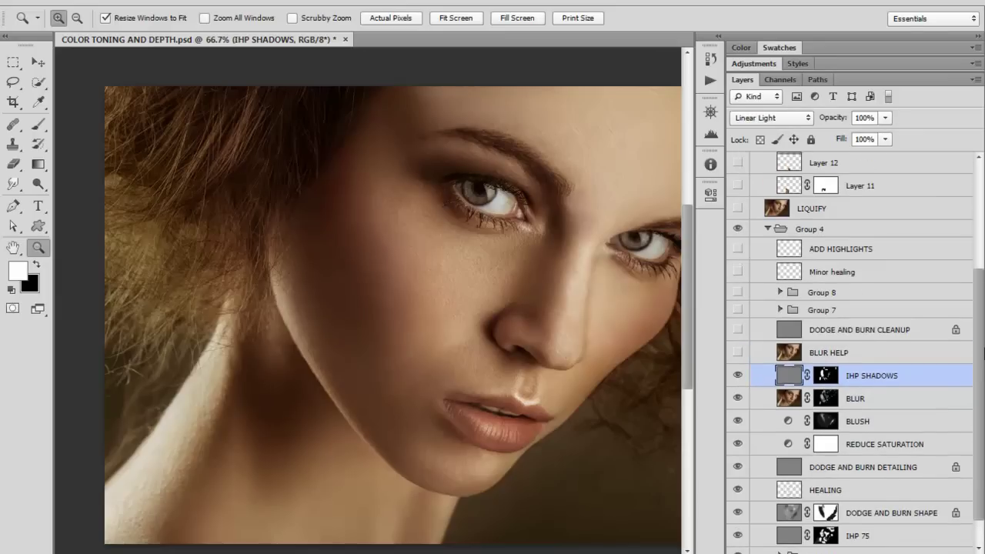
# Turn on the BLUR HELP layer to soften the skin and fit the portrait on screen
pyautogui.click(737, 353)
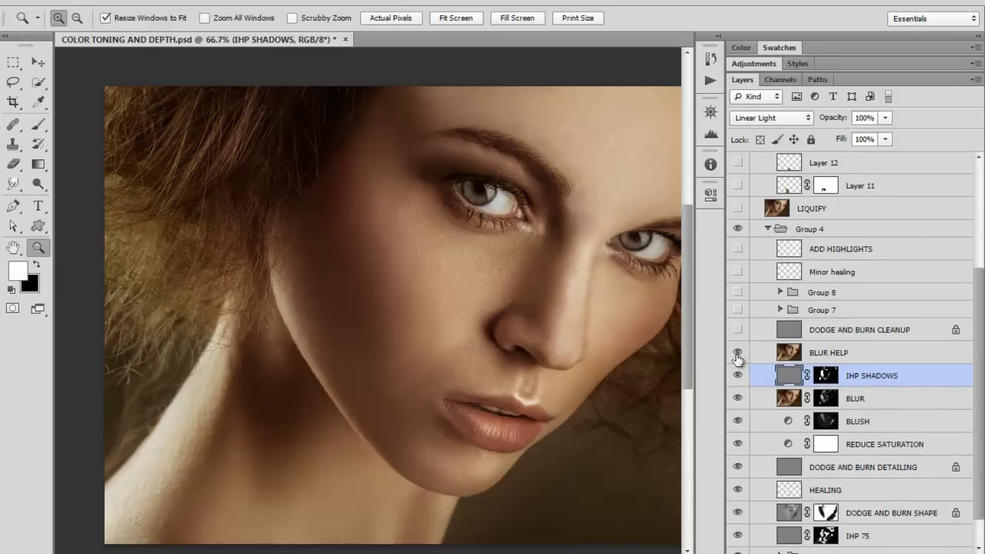
pyautogui.click(455, 18)
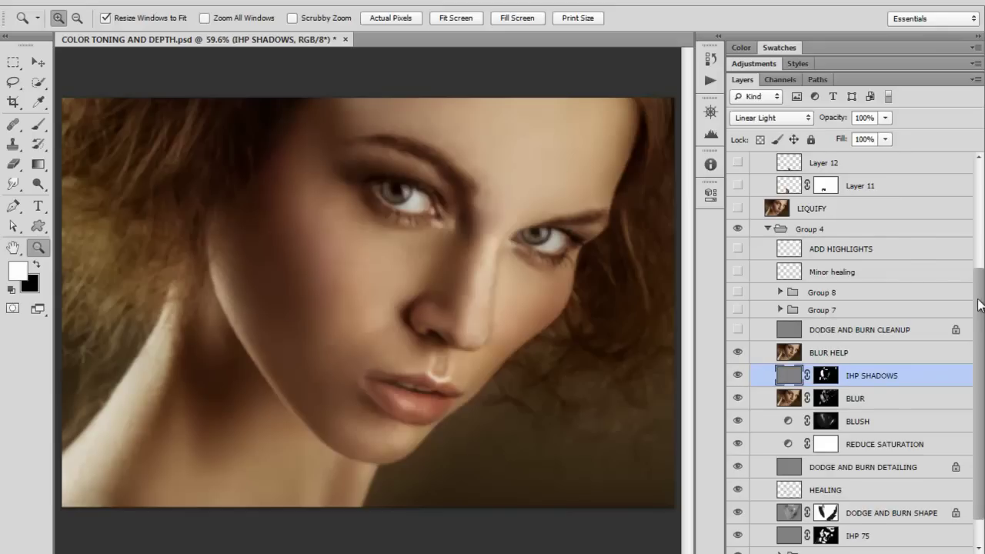
pyautogui.scroll(3, 891, 231)
pyautogui.scroll(1, 974, 243)
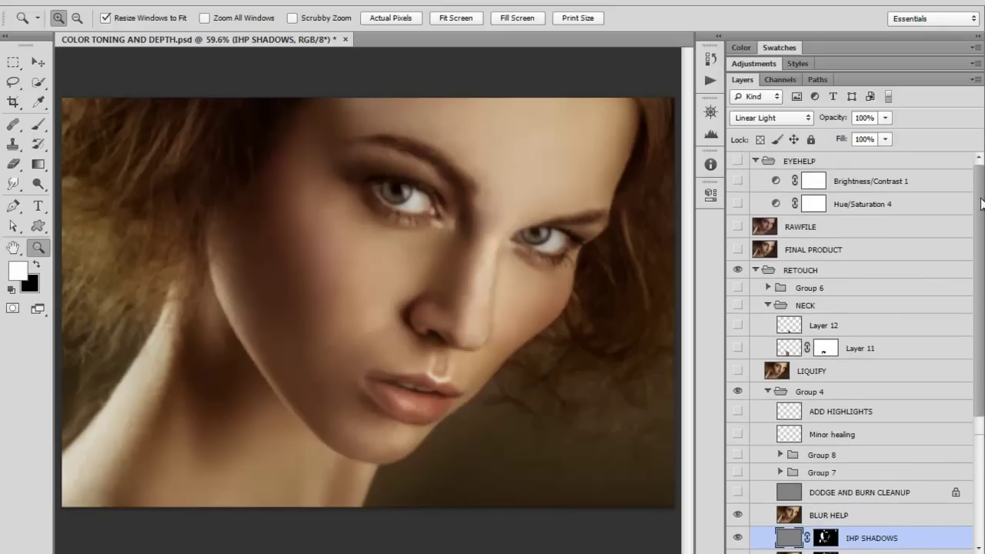
# Preview in black and white via Hue/Saturation 4, then hide the EYEHELP group to restore colour
pyautogui.click(738, 204)
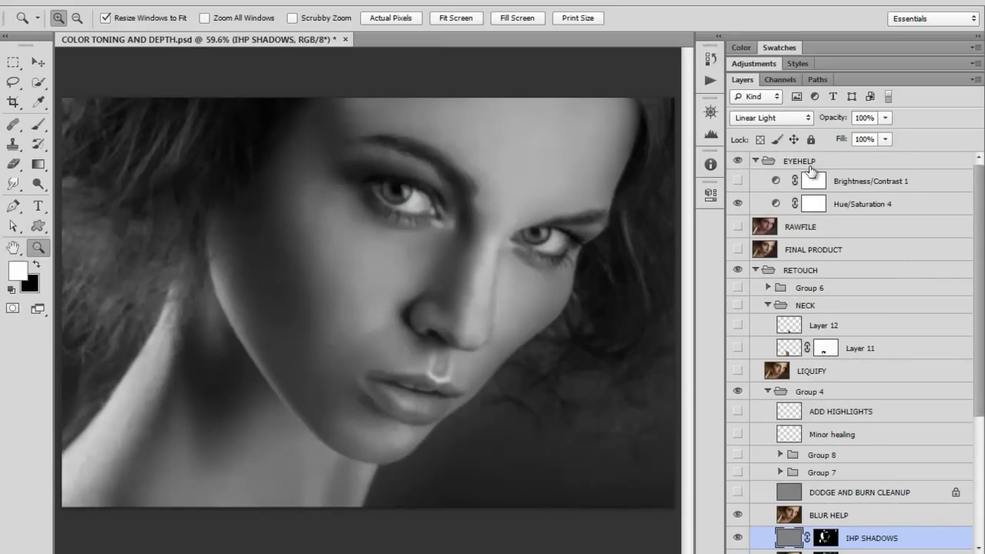
pyautogui.moveTo(982, 302); pyautogui.dragTo(981, 329)
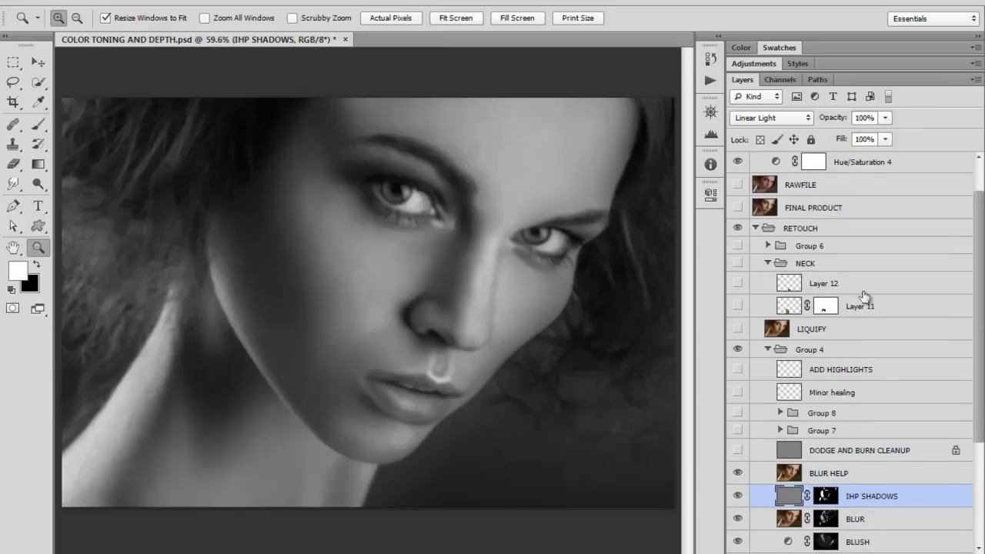
pyautogui.scroll(2, 962, 332)
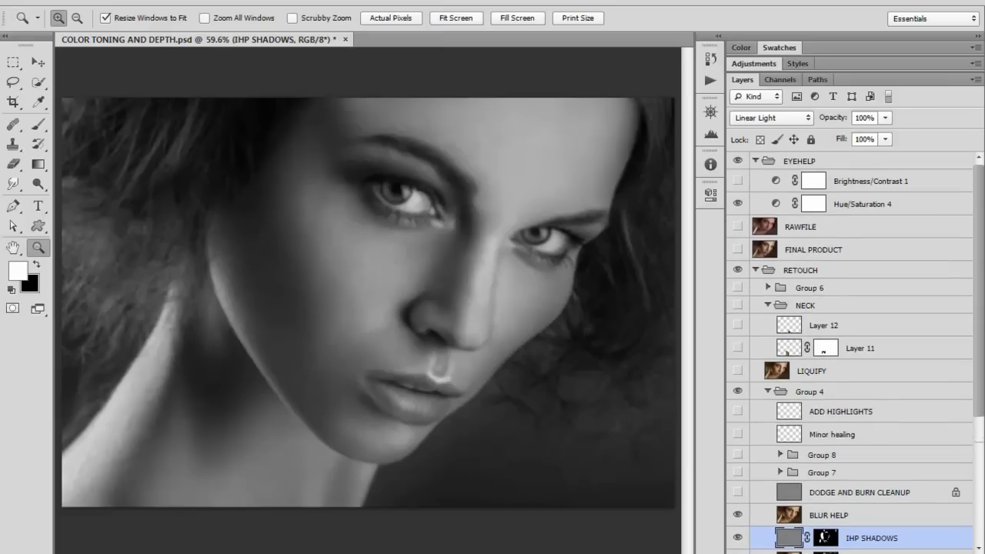
pyautogui.click(737, 161)
pyautogui.moveTo(979, 250); pyautogui.dragTo(978, 277)
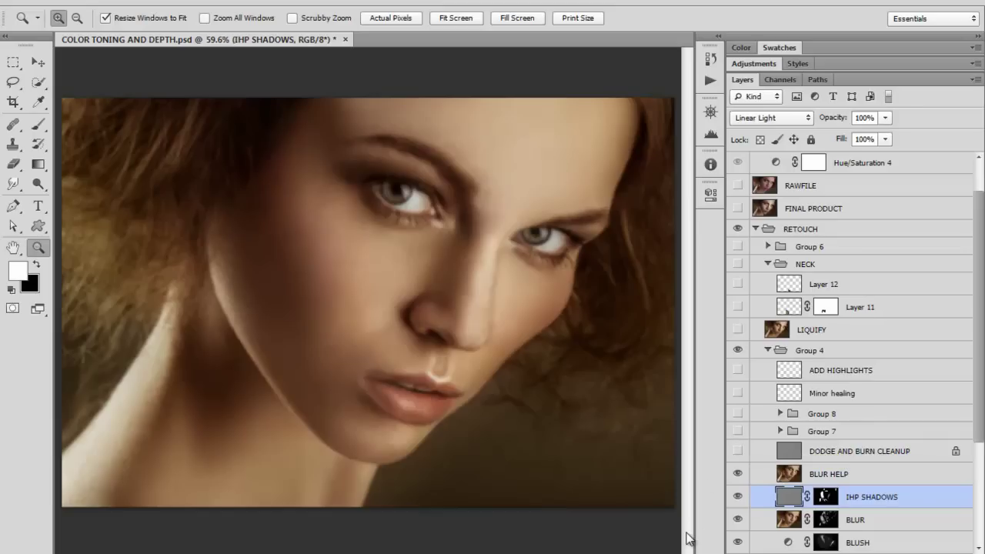
# Toggle DODGE AND BURN CLEANUP on and off repeatedly to compare, leaving it visible
pyautogui.click(736, 452)
pyautogui.click(735, 453)
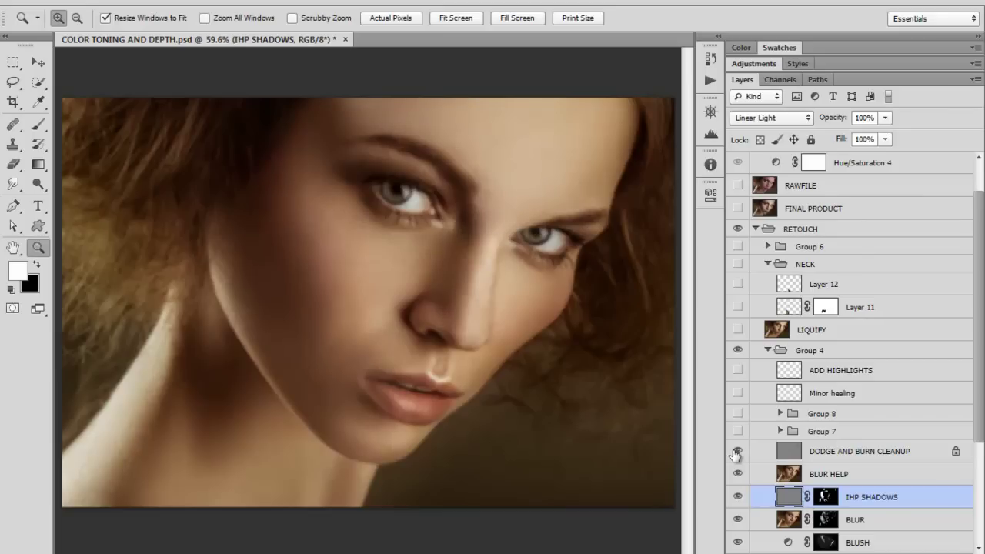
pyautogui.click(735, 452)
pyautogui.click(736, 453)
pyautogui.click(735, 452)
pyautogui.click(736, 453)
pyautogui.click(736, 453)
pyautogui.click(736, 453)
# Hide BLUR HELP and compare DODGE AND BURN CLEANUP again, keeping it on
pyautogui.click(738, 475)
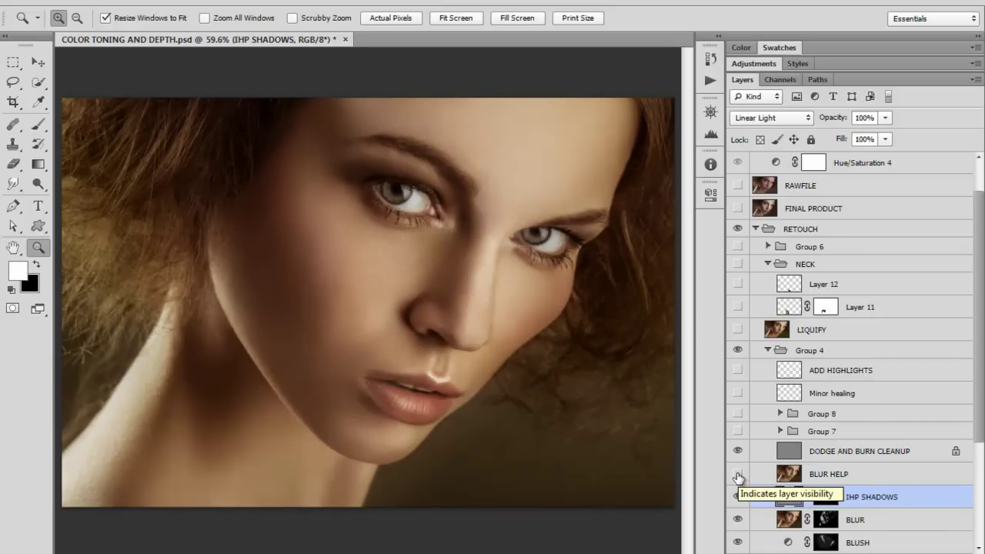
pyautogui.click(739, 453)
pyautogui.click(739, 453)
pyautogui.click(739, 453)
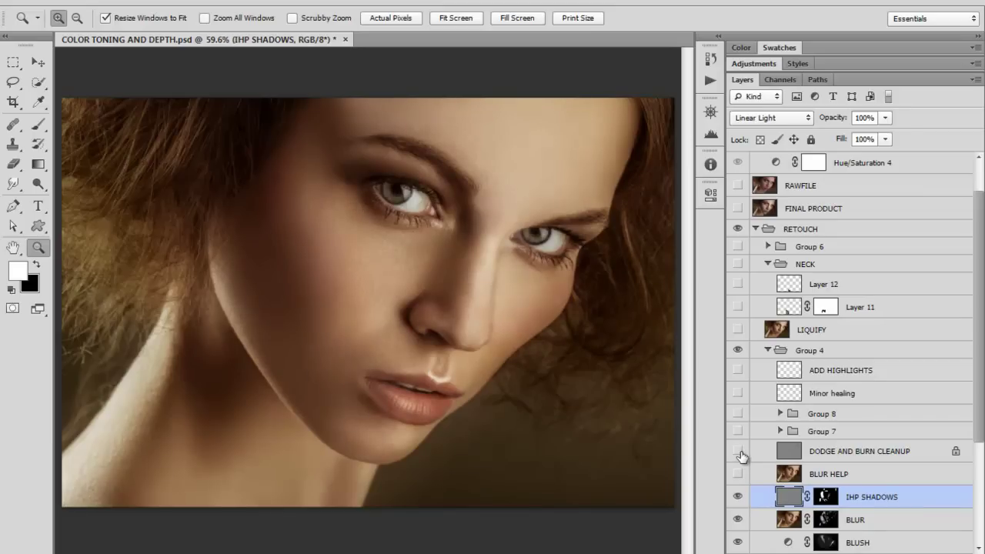
pyautogui.click(739, 454)
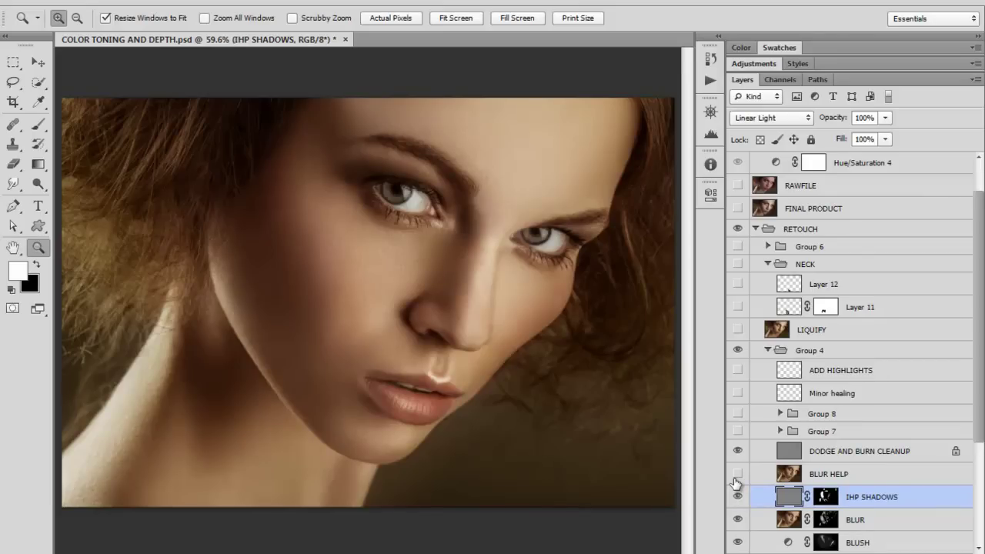
# Zoom to 300% on the cheek skin, then fit the whole portrait back in the window
pyautogui.click(380, 267)
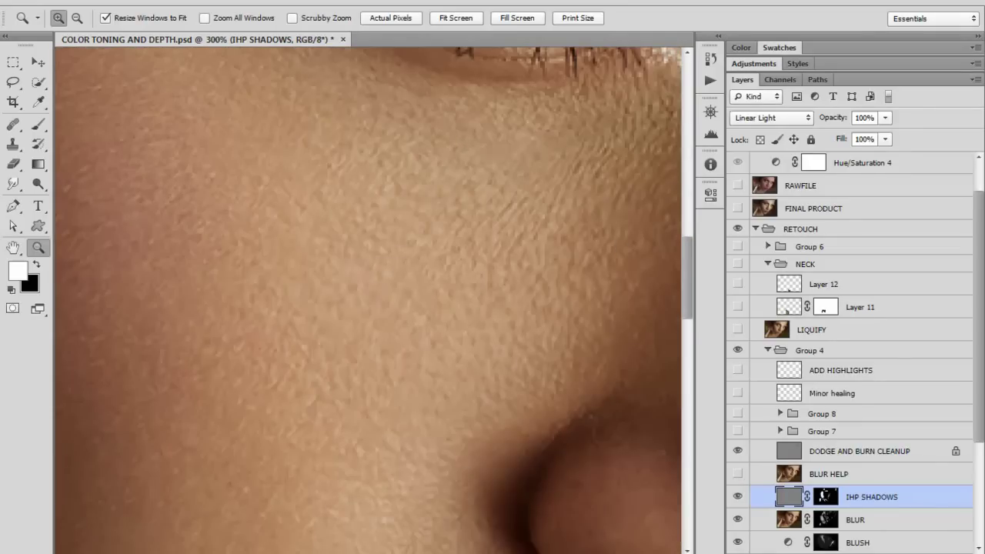
pyautogui.hscroll(2, 367, 300)
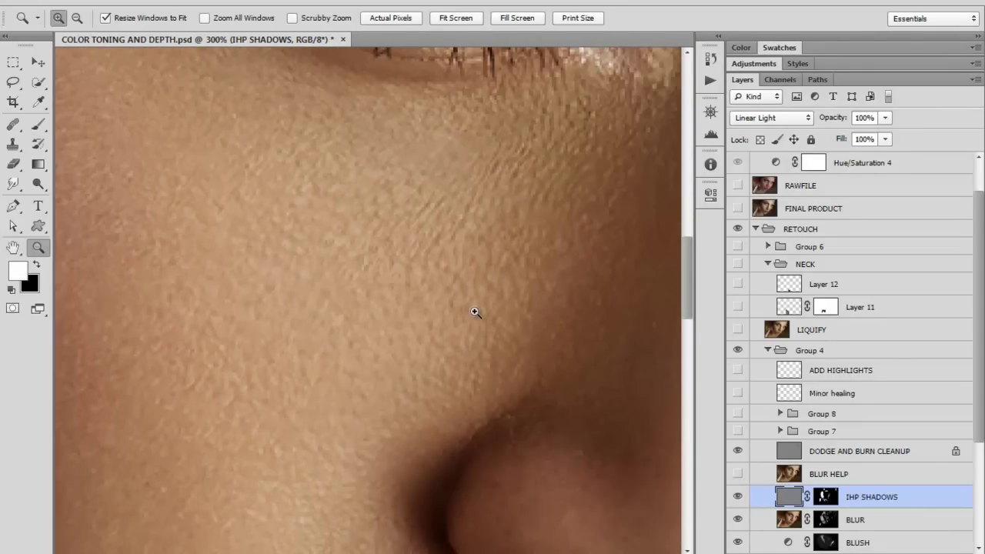
pyautogui.click(454, 18)
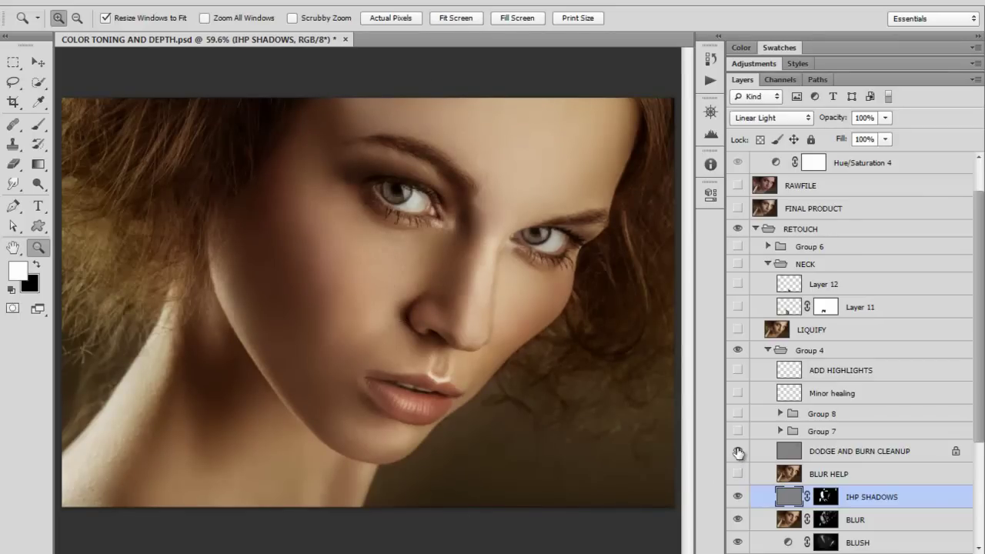
# Expand Group 7, turn on COTRAST and REDUCE CONTRAST, and compare the group on and off
pyautogui.click(779, 431)
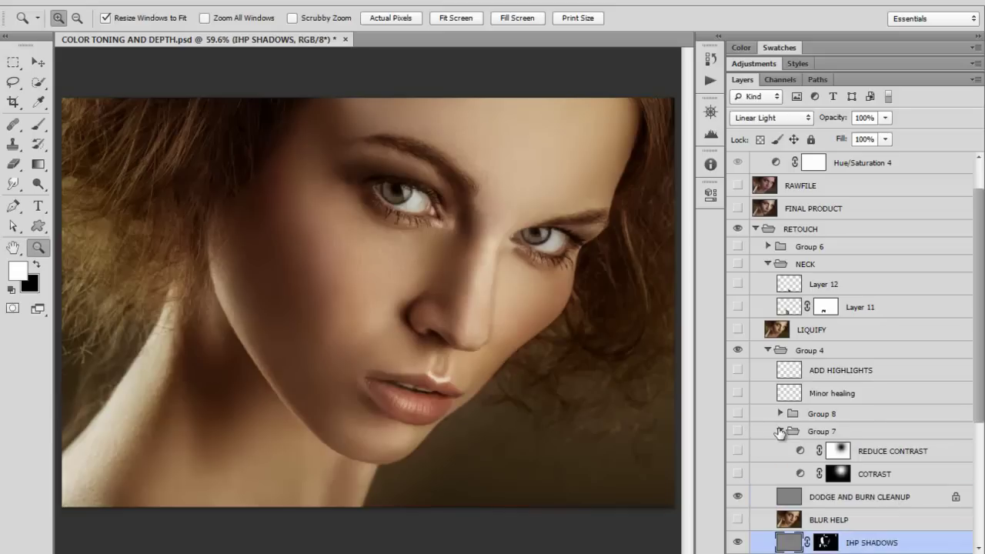
pyautogui.scroll(-1, 978, 338)
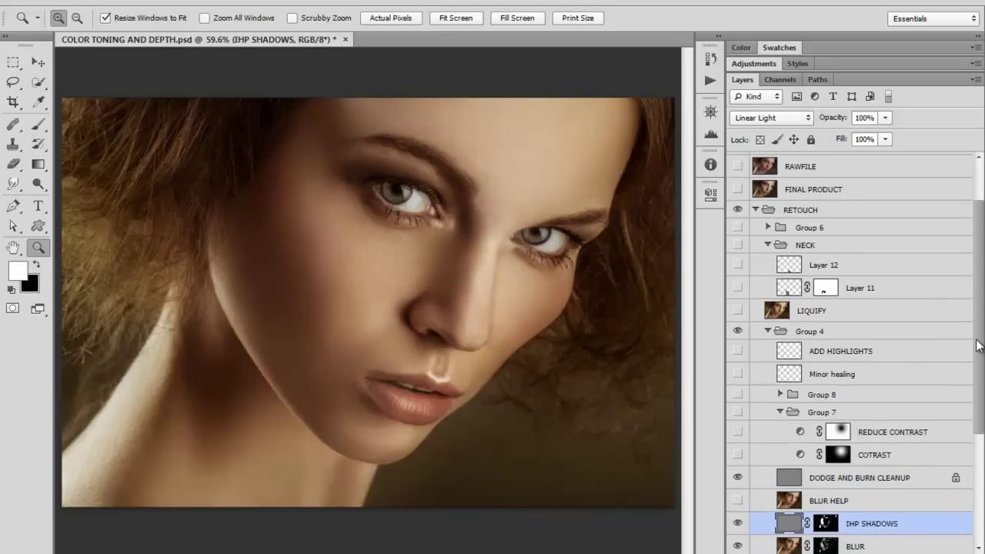
pyautogui.click(735, 455)
pyautogui.click(738, 433)
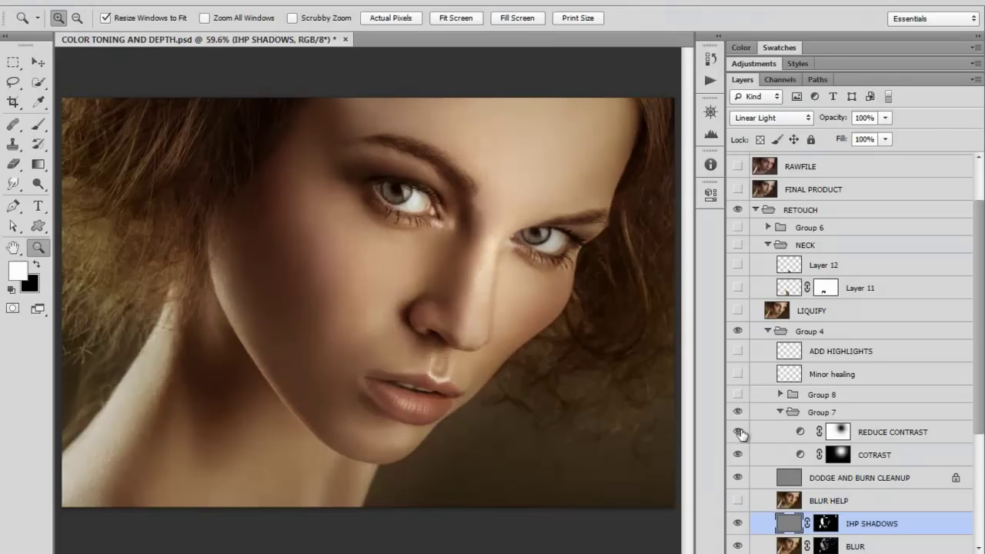
pyautogui.click(737, 413)
pyautogui.click(737, 413)
pyautogui.click(737, 414)
pyautogui.click(737, 414)
# Turn on Group 8 with all three of its adjustment layers, then collapse it
pyautogui.click(737, 394)
pyautogui.click(780, 394)
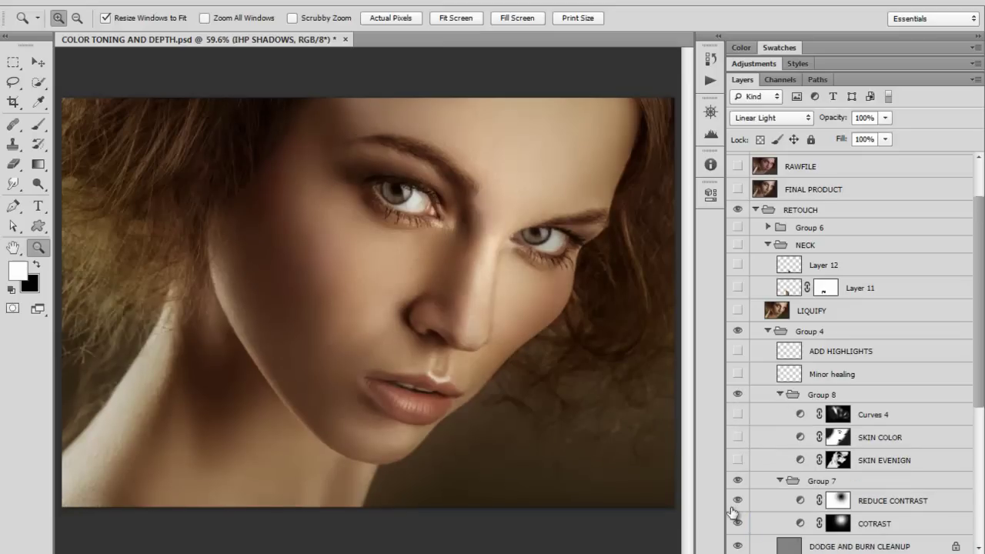
pyautogui.moveTo(737, 461); pyautogui.dragTo(741, 416)
pyautogui.click(779, 395)
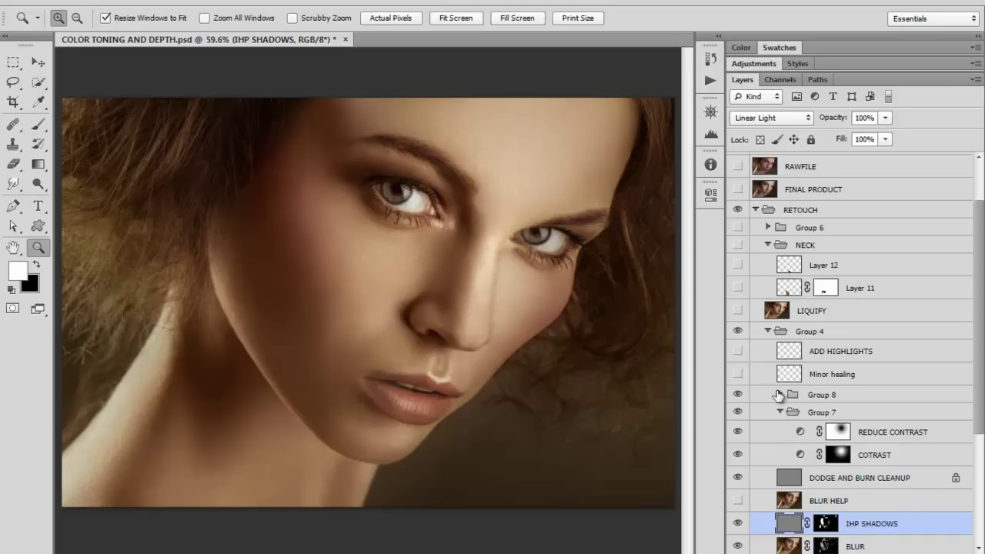
# Compare SKIN EVENIGN, SKIN COLOR and Curves 4 on and off, leave them on, and collapse Group 8
pyautogui.click(780, 395)
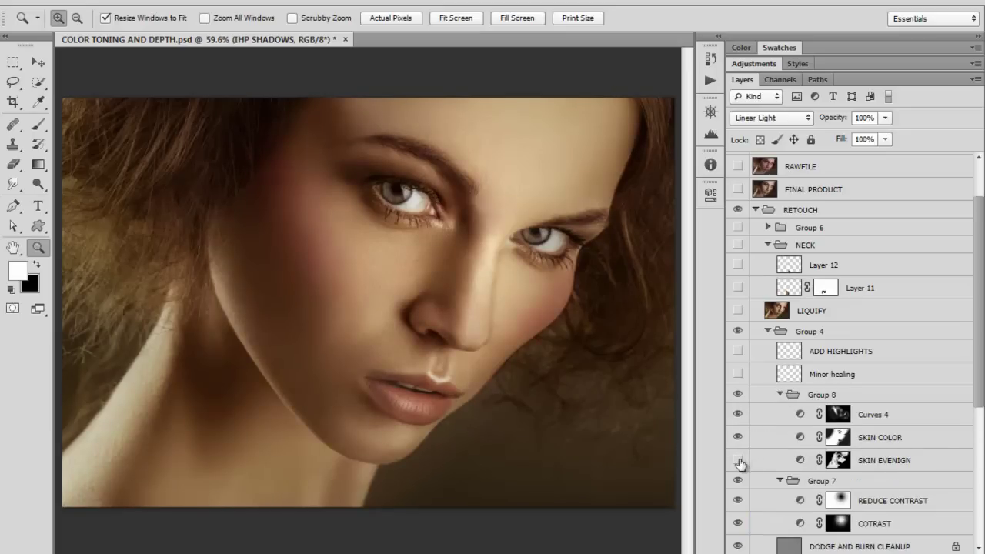
pyautogui.click(738, 460)
pyautogui.moveTo(739, 444); pyautogui.dragTo(739, 424)
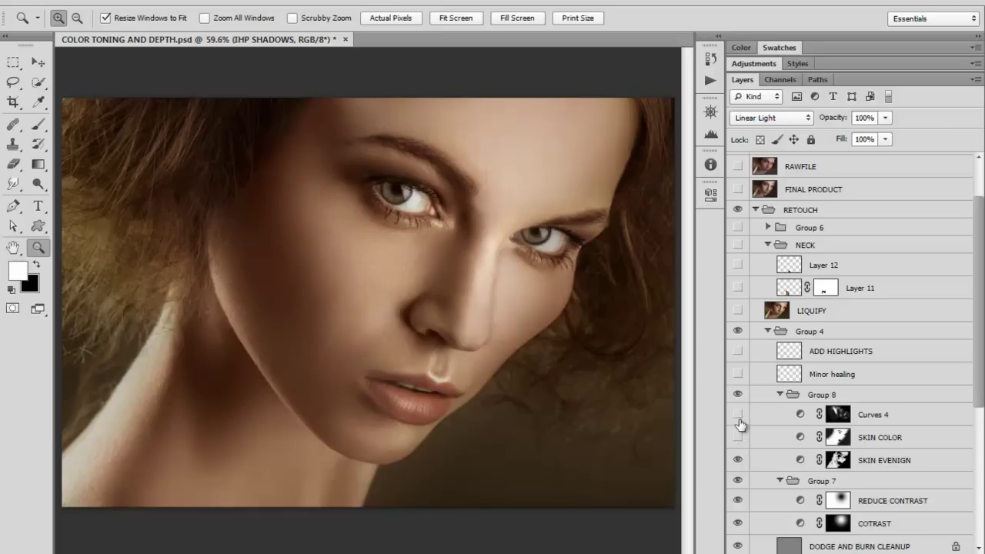
pyautogui.click(737, 460)
pyautogui.click(738, 459)
pyautogui.click(740, 437)
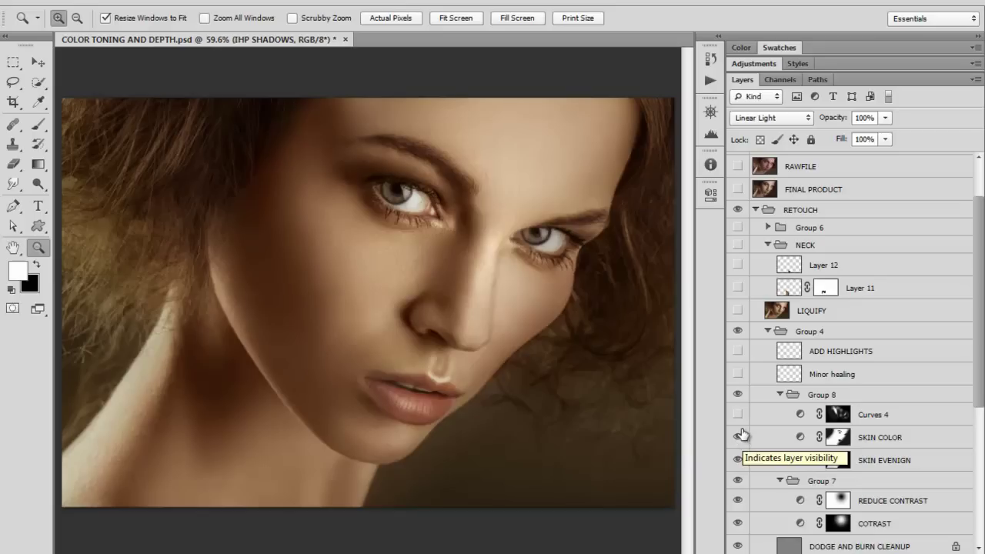
pyautogui.click(738, 415)
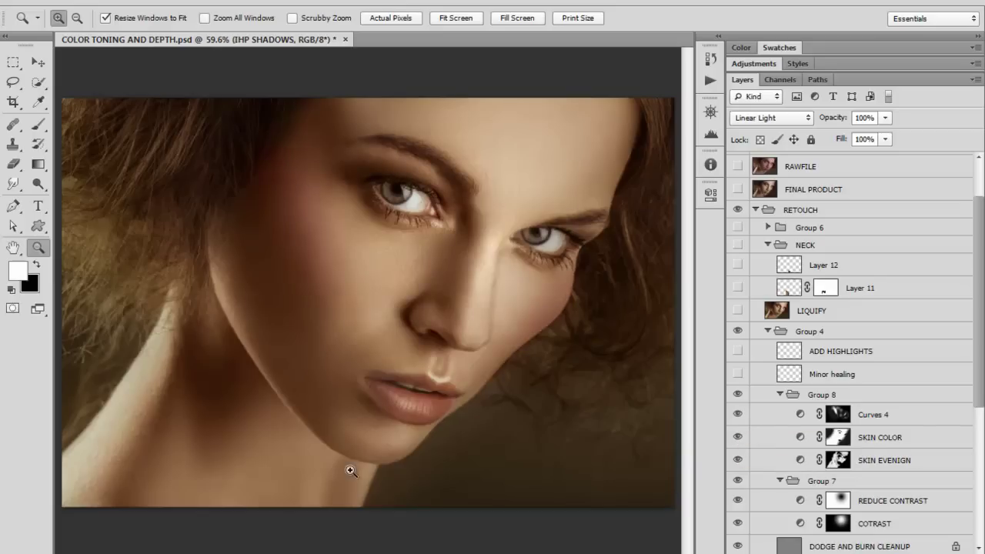
pyautogui.click(777, 399)
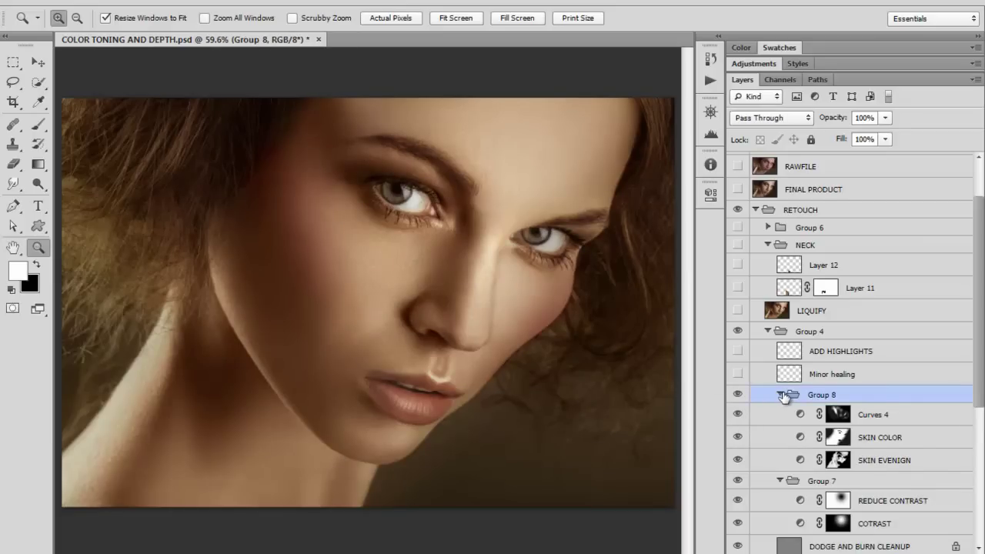
pyautogui.click(781, 395)
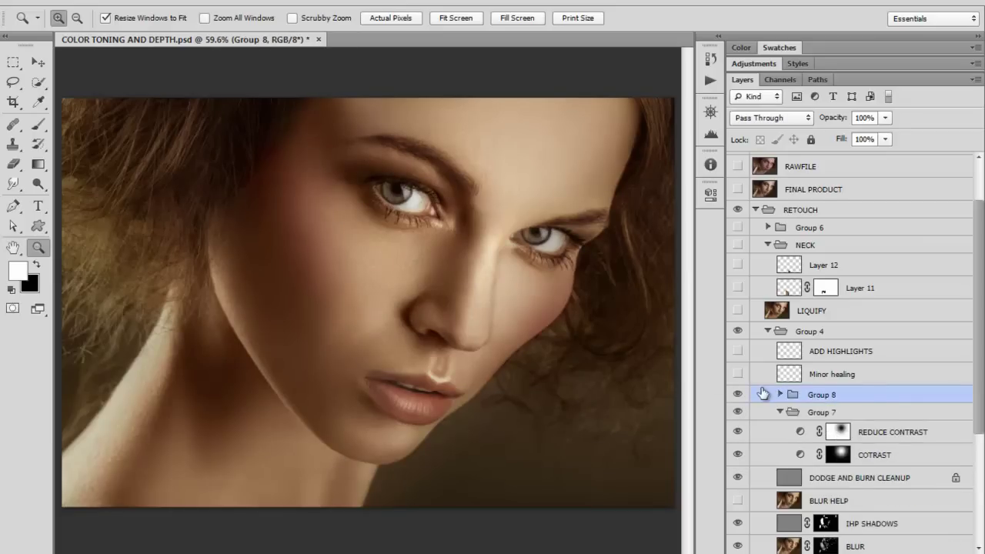
# Turn on ADD HIGHLIGHTS, comparing the forehead with it on and off, then select Group 4
pyautogui.click(737, 352)
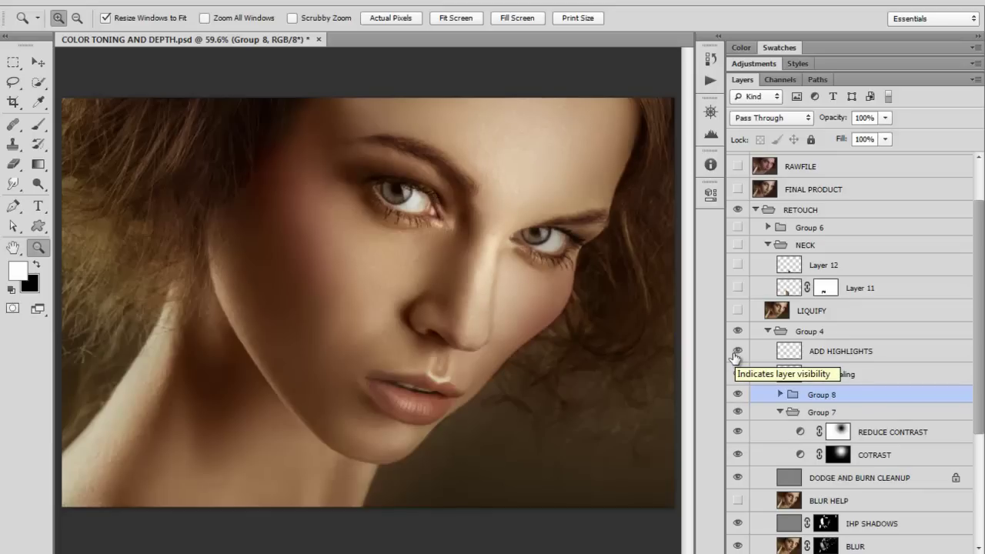
pyautogui.click(737, 352)
pyautogui.click(737, 351)
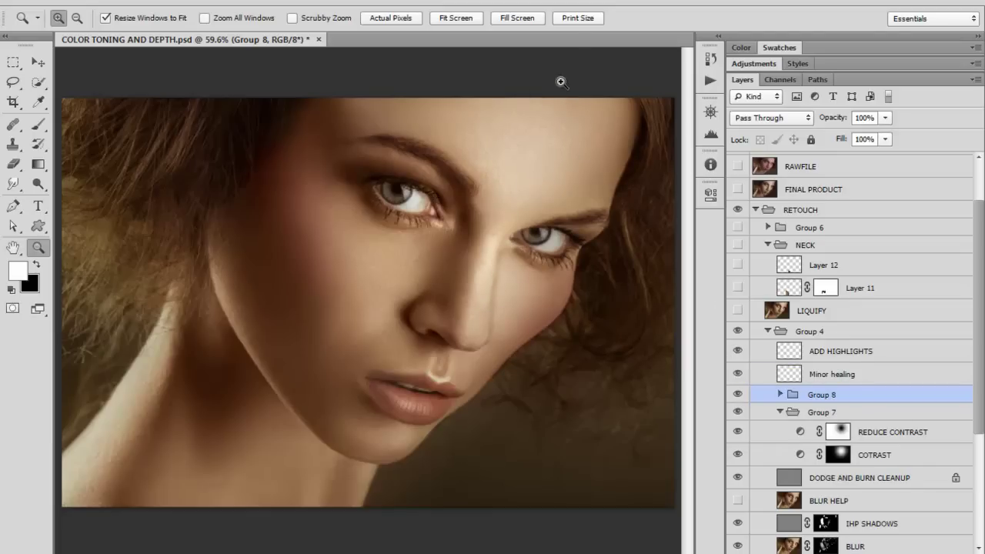
pyautogui.click(737, 352)
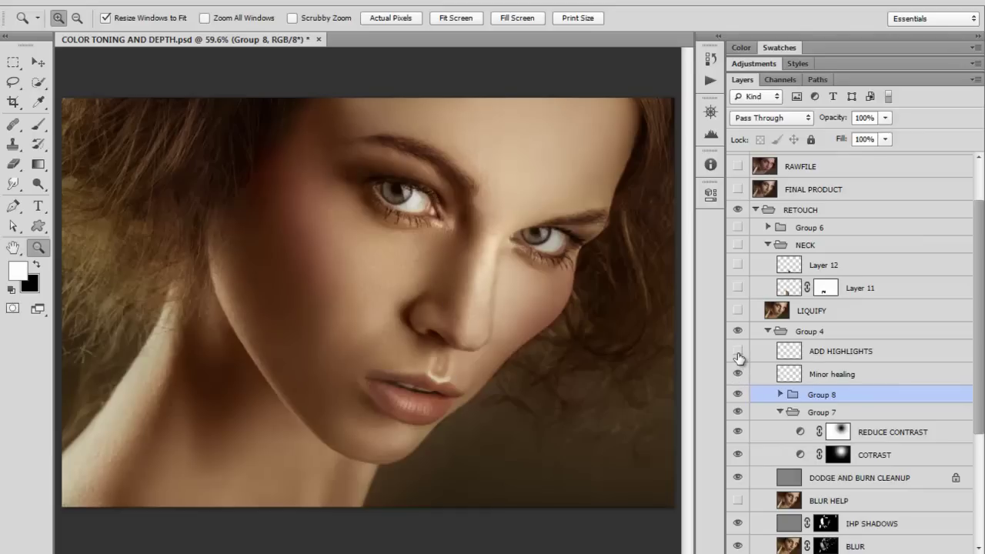
pyautogui.click(738, 354)
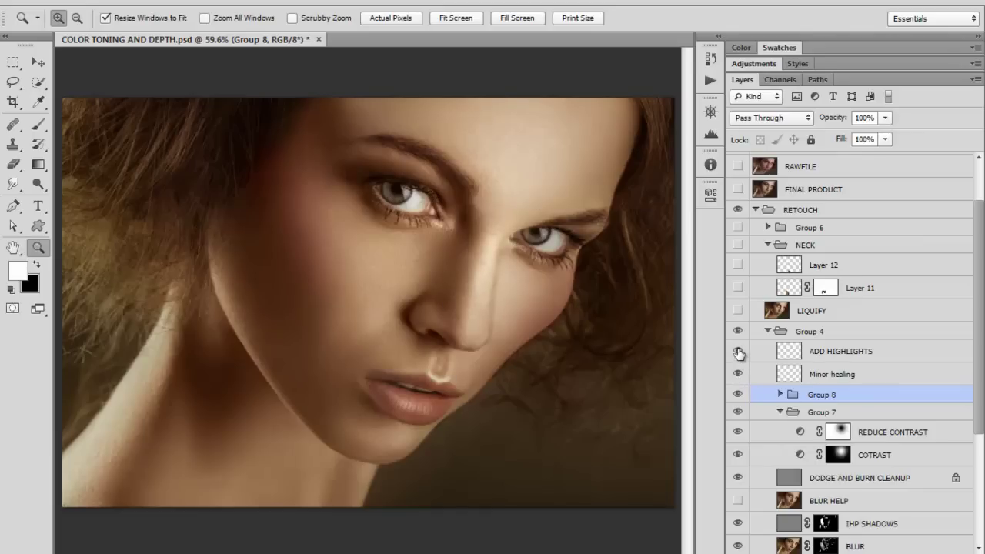
pyautogui.click(737, 353)
pyautogui.click(737, 353)
pyautogui.click(737, 352)
pyautogui.click(737, 352)
pyautogui.click(737, 353)
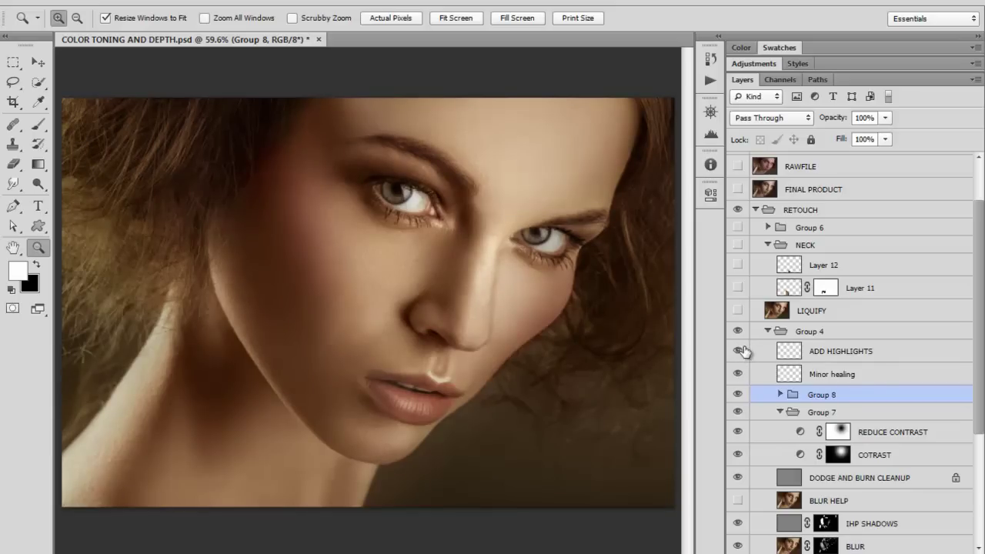
pyautogui.click(737, 351)
pyautogui.click(763, 335)
# Collapse Group 4 and compare it hidden and shown
pyautogui.click(766, 331)
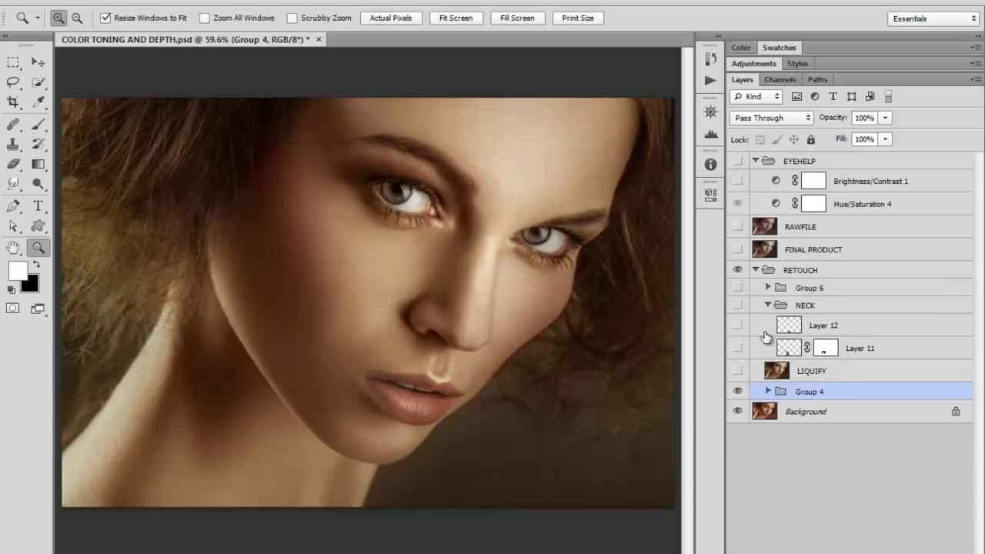
pyautogui.click(737, 391)
pyautogui.click(737, 391)
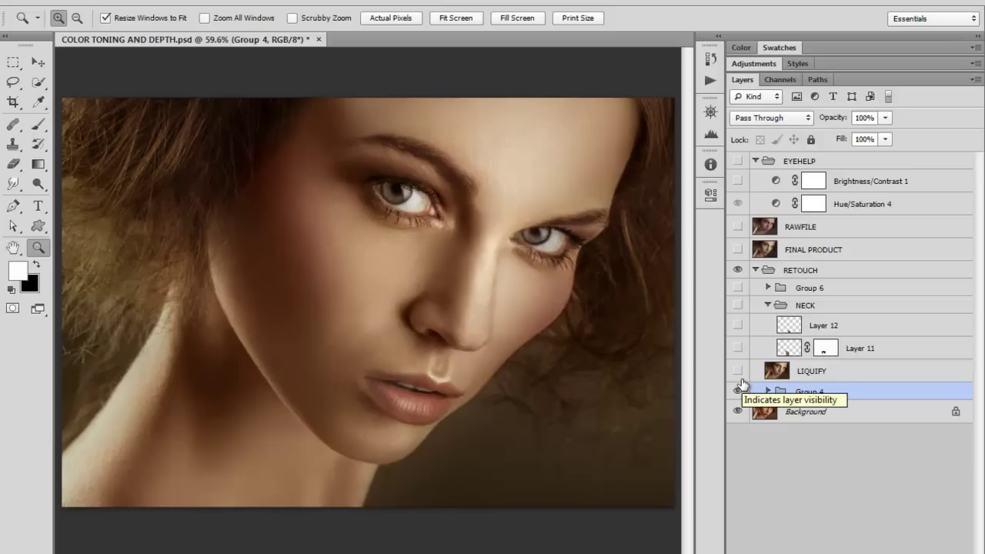
# Turn on LIQUIFY, comparing the reshaped jaw against the original, and leave it on
pyautogui.click(737, 370)
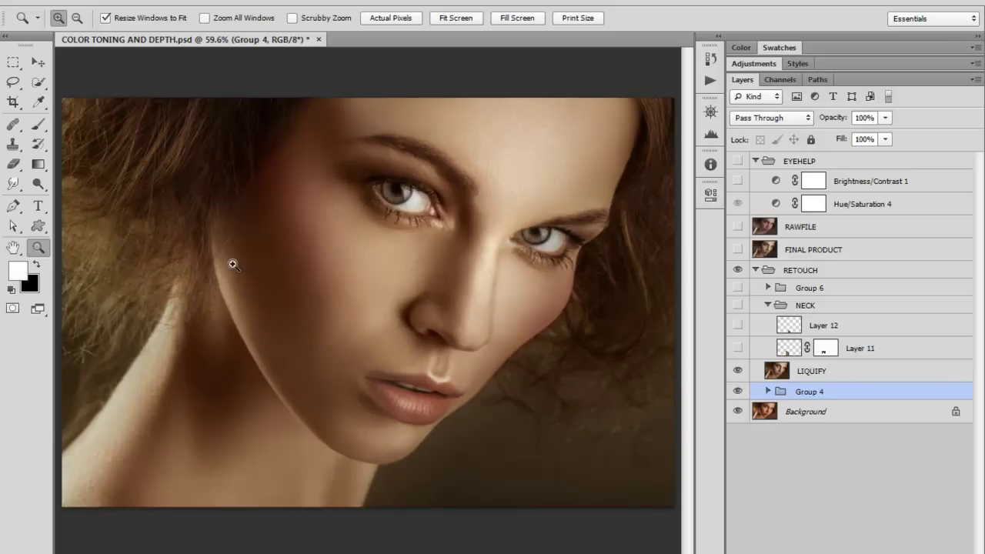
pyautogui.click(738, 371)
pyautogui.click(738, 371)
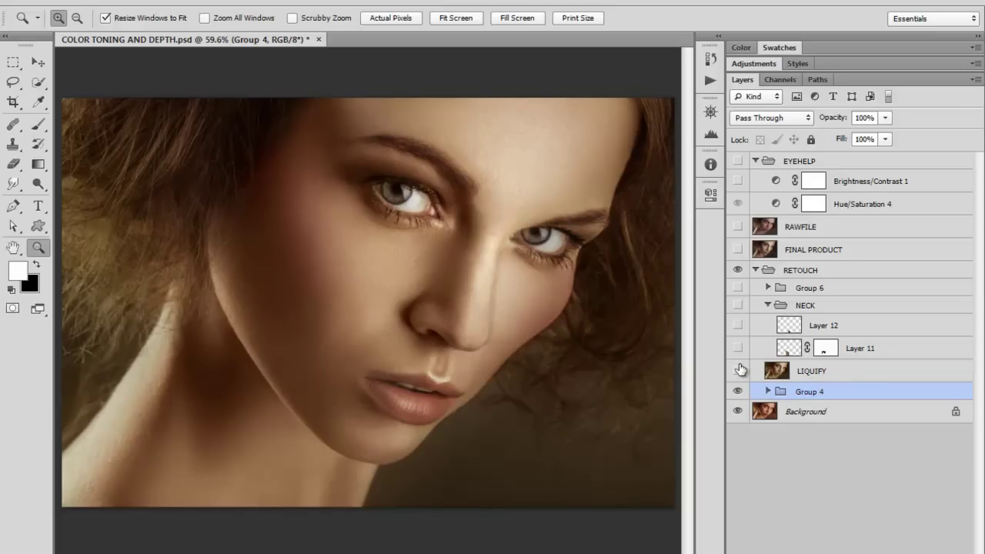
pyautogui.click(739, 371)
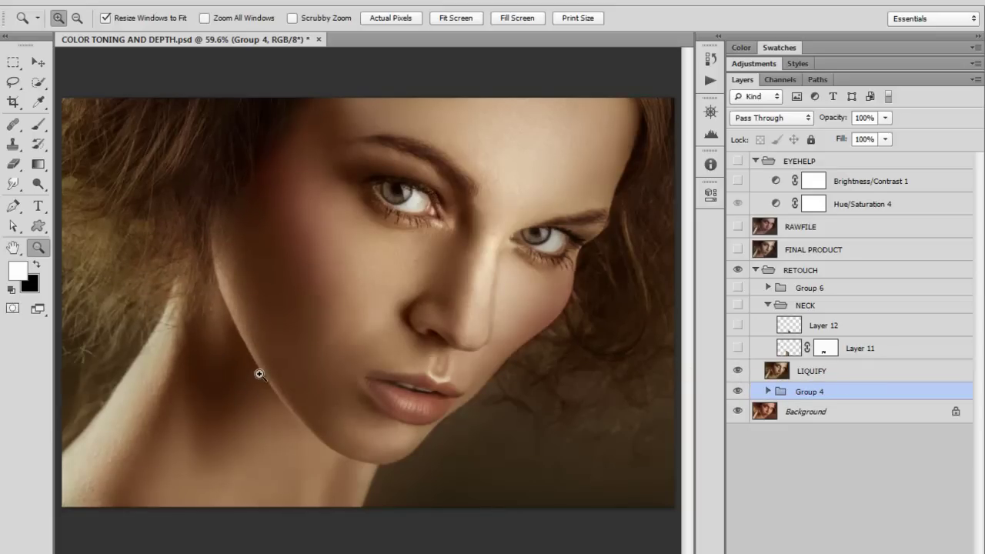
# Show the NECK group with Layers 11 and 12, comparing the slimmer neck, then turn on Group 6
pyautogui.click(738, 350)
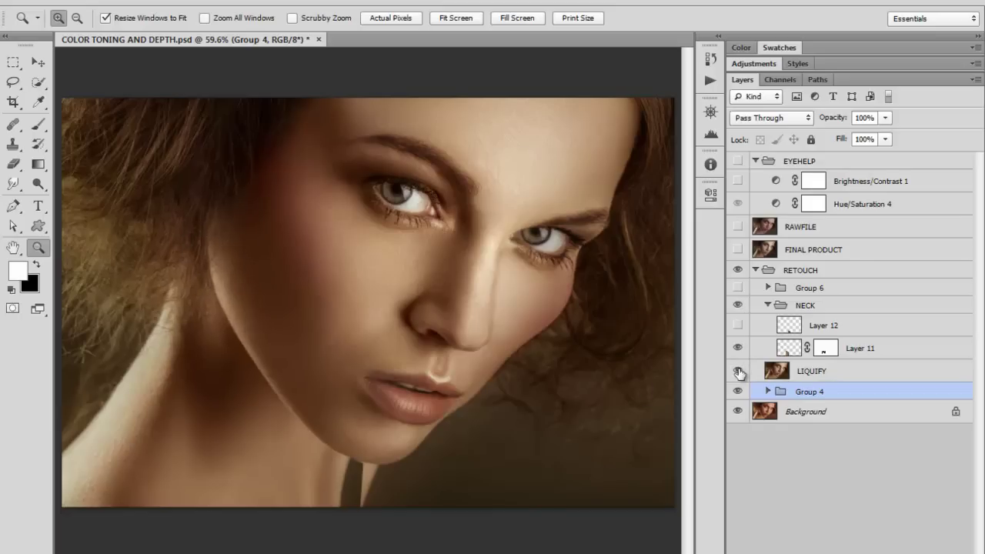
pyautogui.click(737, 325)
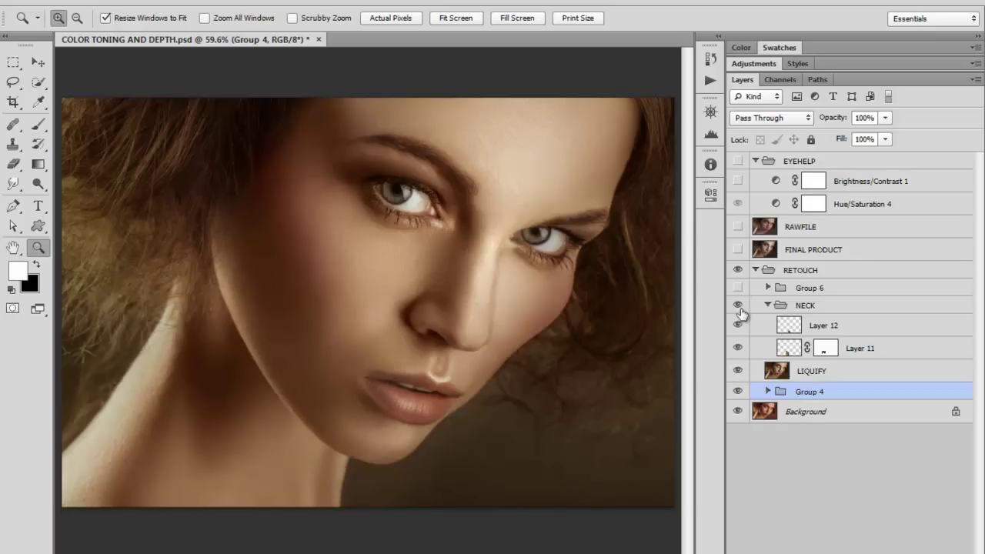
pyautogui.click(737, 305)
pyautogui.click(737, 306)
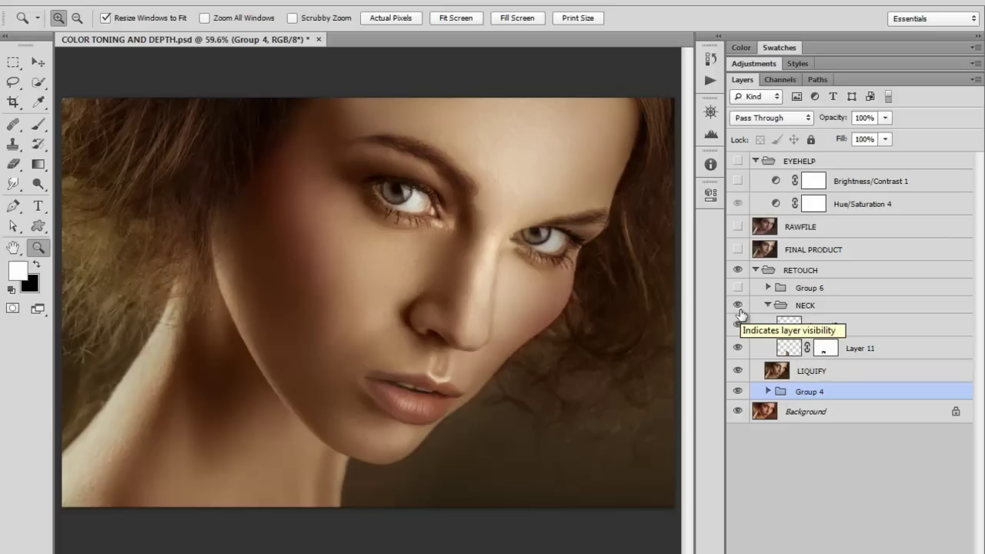
pyautogui.click(738, 308)
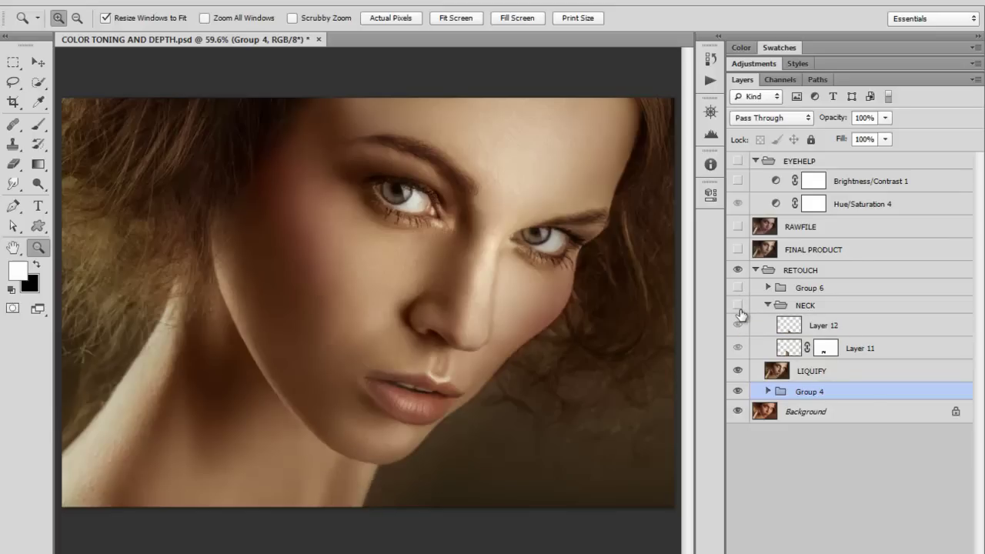
pyautogui.click(738, 309)
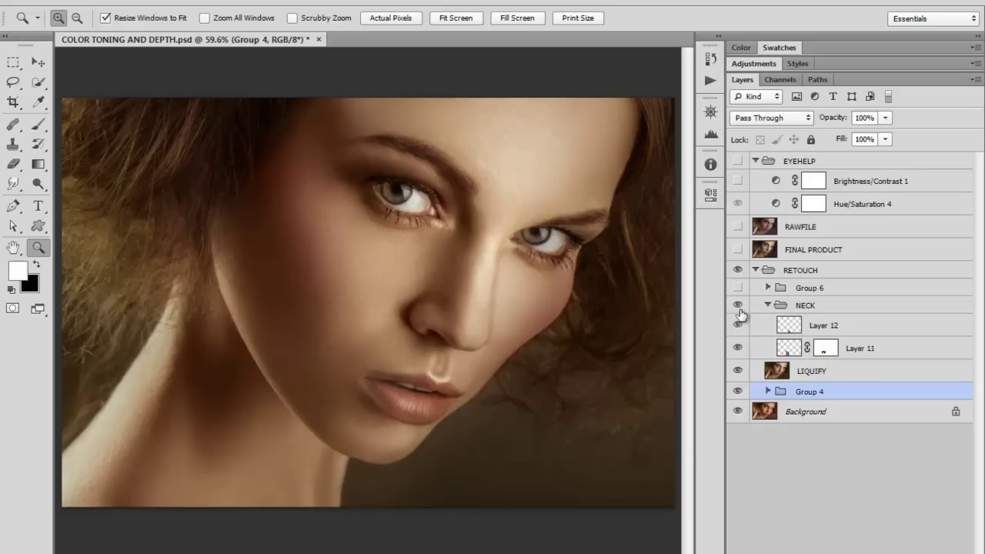
pyautogui.click(738, 309)
pyautogui.click(739, 310)
pyautogui.click(738, 288)
# Expand Group 6 to list its layers, keeping the NECK group visible
pyautogui.click(771, 288)
pyautogui.click(766, 288)
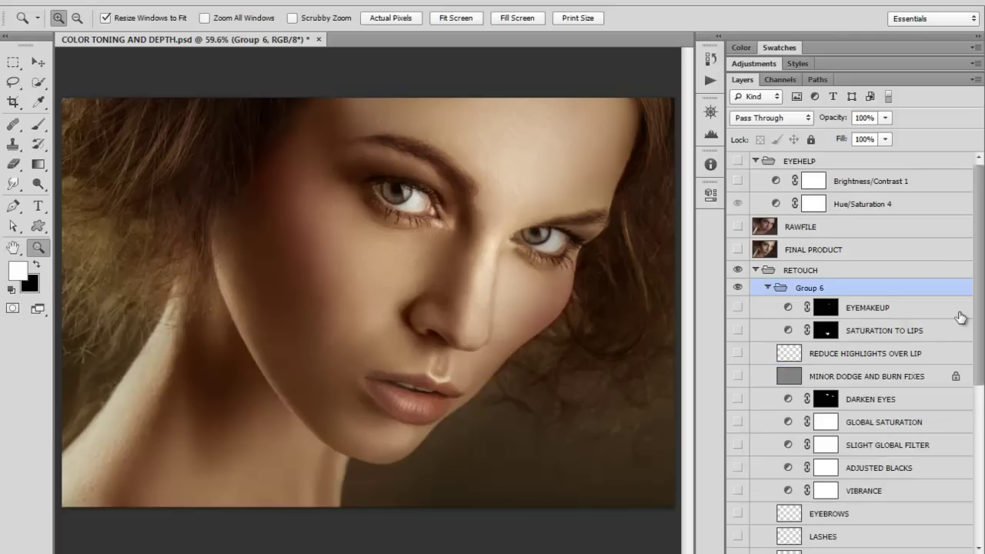
pyautogui.moveTo(971, 315); pyautogui.dragTo(976, 413)
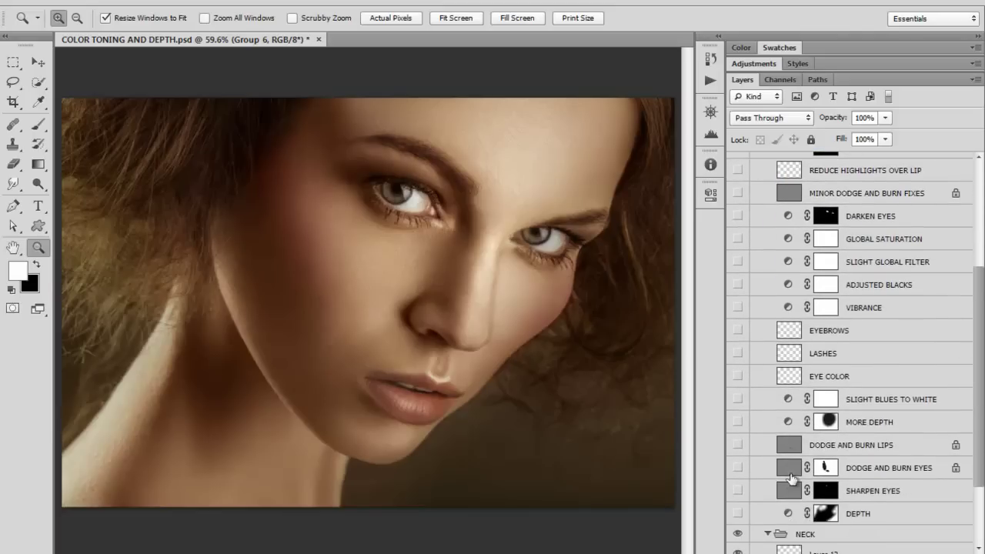
pyautogui.click(737, 536)
pyautogui.click(737, 536)
# Turn on DEPTH and MORE DEPTH, select the MORE DEPTH mask, and show SHARPEN EYES
pyautogui.click(738, 513)
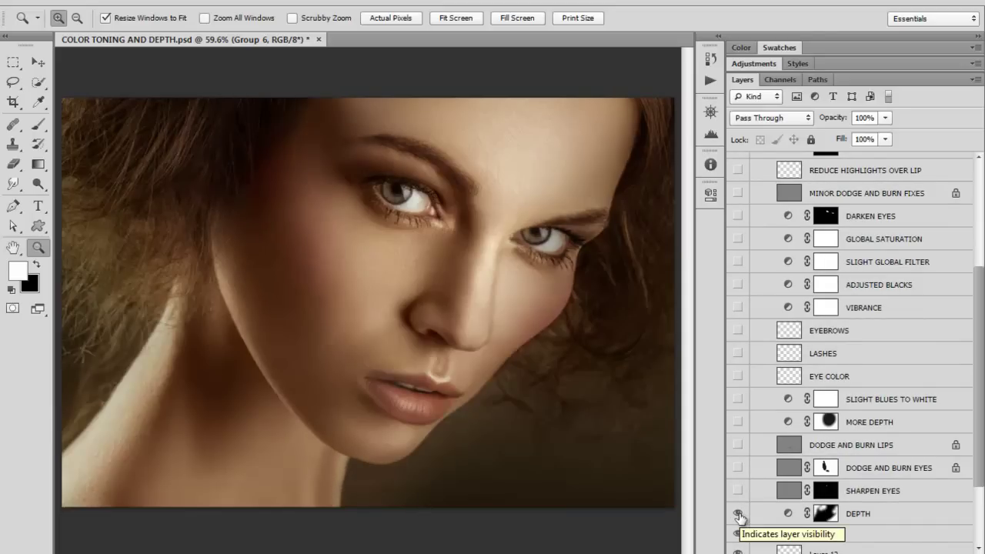
pyautogui.click(738, 422)
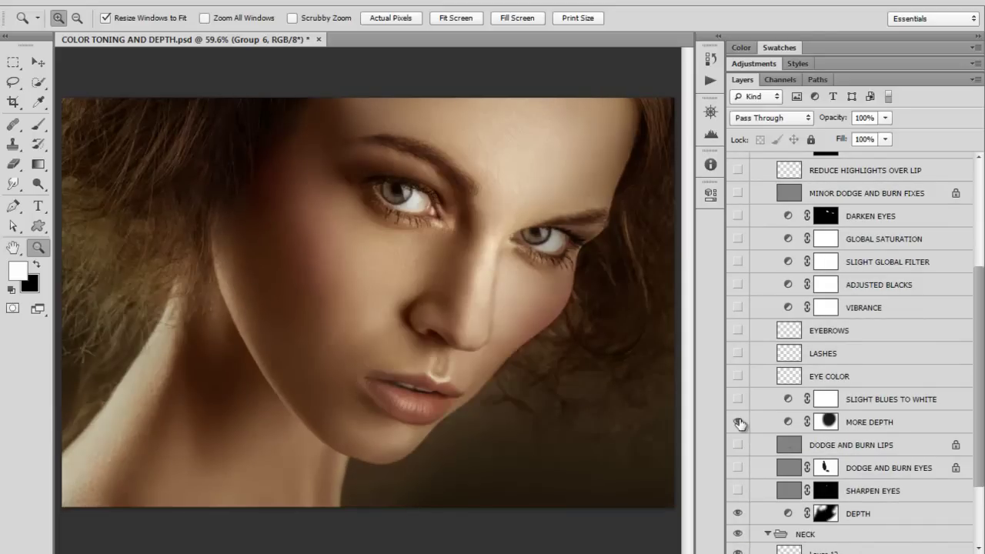
pyautogui.click(868, 424)
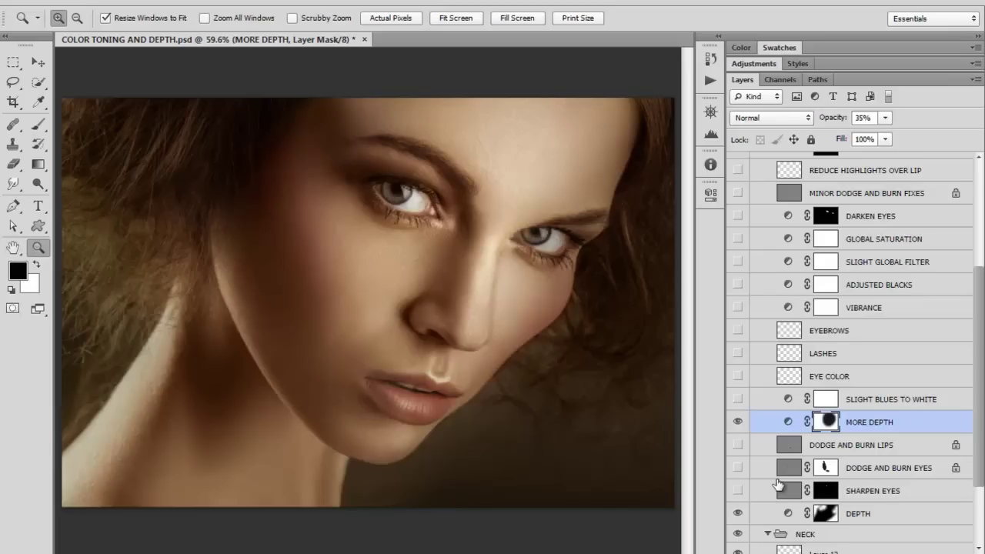
pyautogui.click(737, 491)
# Turn on DODGE AND BURN EYES, DODGE AND BURN LIPS and SLIGHT BLUES TO WHITE
pyautogui.click(737, 467)
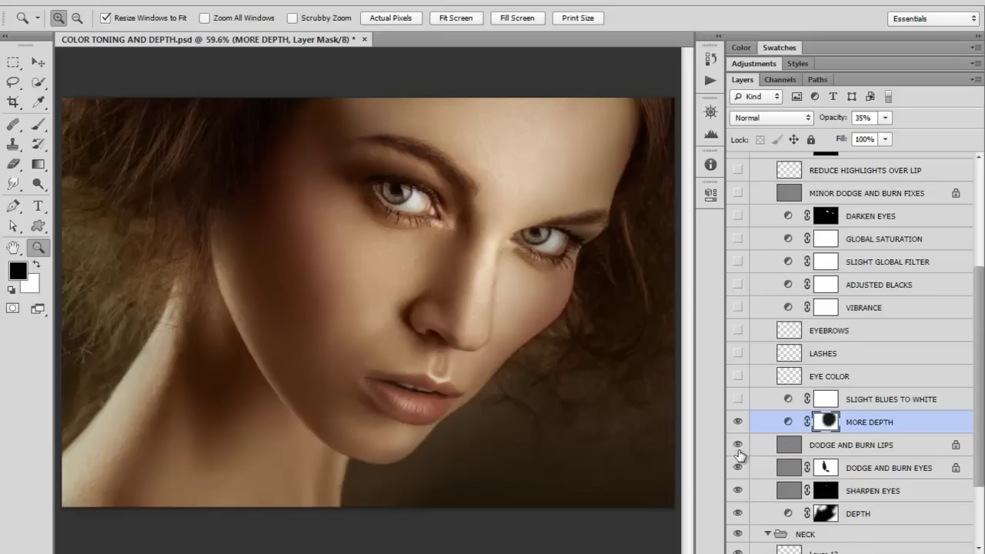
pyautogui.click(738, 446)
pyautogui.click(738, 400)
pyautogui.click(738, 401)
pyautogui.click(738, 400)
# Turn on EYE COLOR, comparing the eyes with it on and off
pyautogui.click(738, 376)
pyautogui.click(738, 376)
pyautogui.click(738, 376)
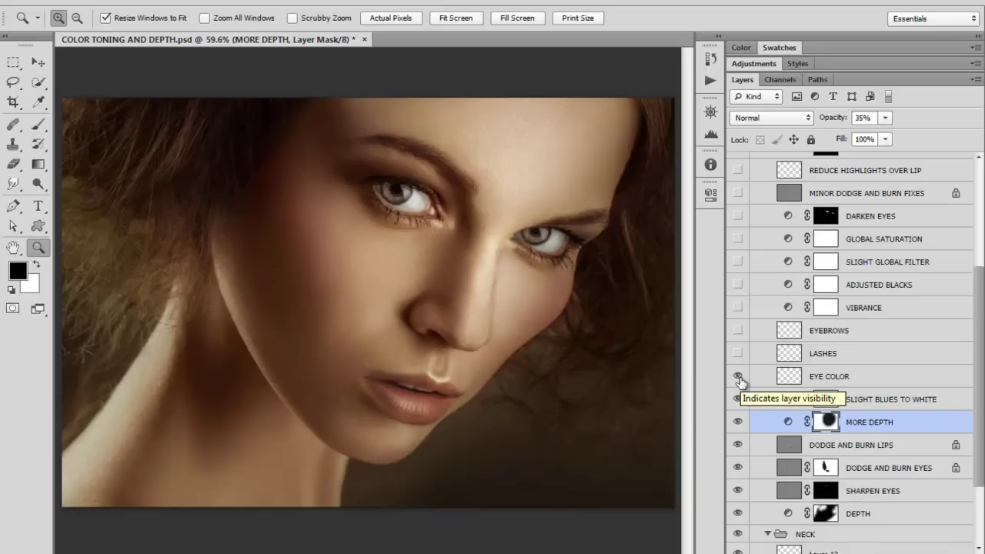
pyautogui.click(738, 377)
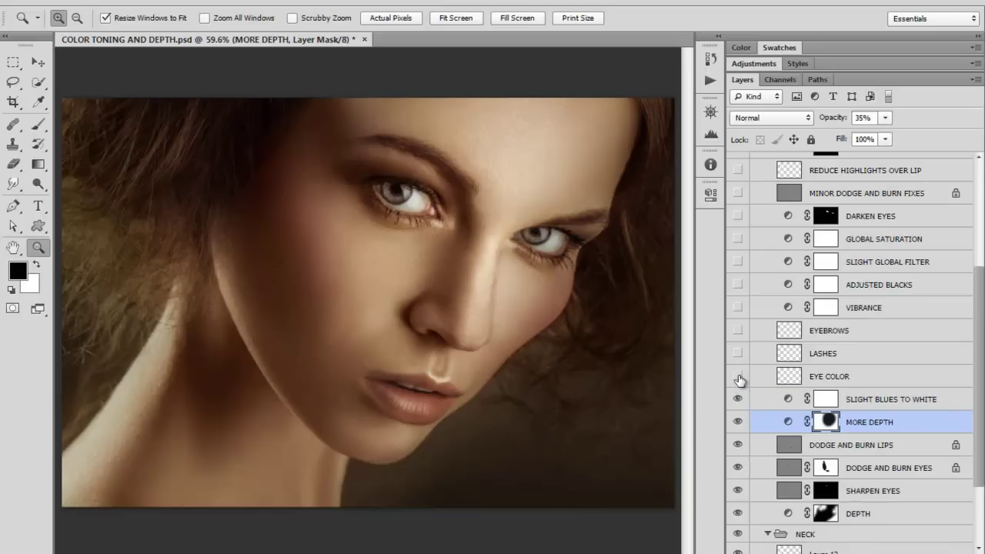
pyautogui.click(738, 377)
# Show the LASHES, EYEBROWS and VIBRANCE layers and make VIBRANCE active
pyautogui.click(738, 356)
pyautogui.click(738, 331)
pyautogui.click(736, 308)
pyautogui.click(782, 310)
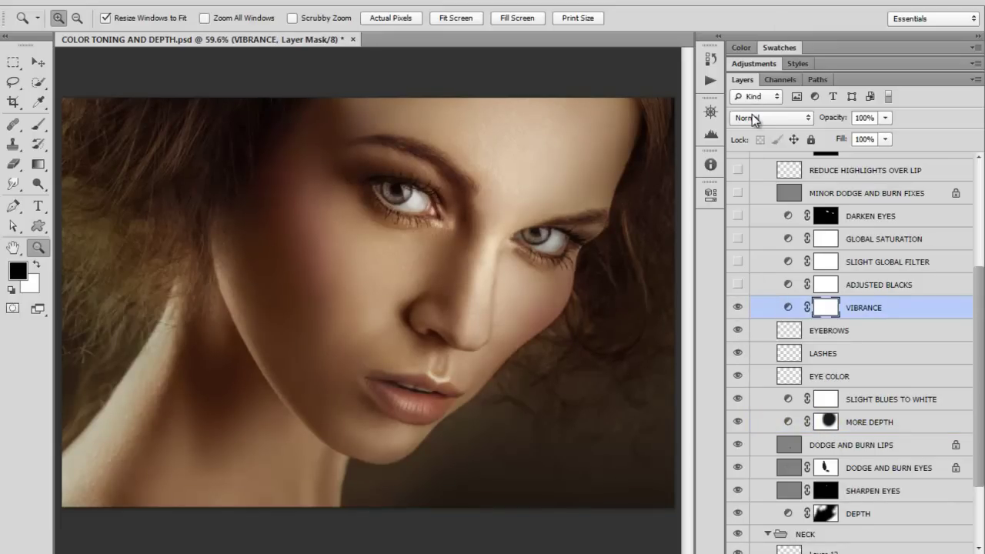
# Compare VIBRANCE off and on, zooming into the face and back to the whole image
pyautogui.click(737, 308)
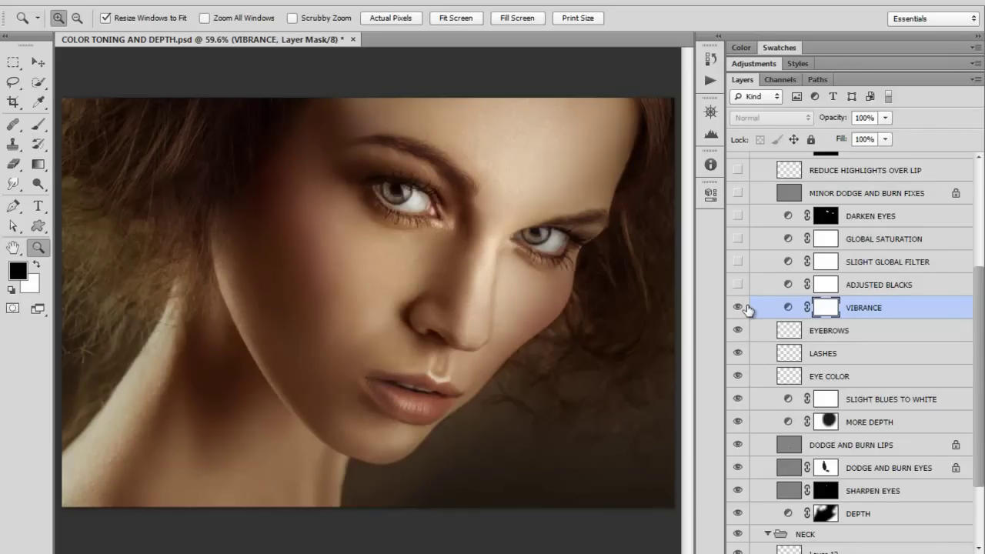
pyautogui.click(739, 308)
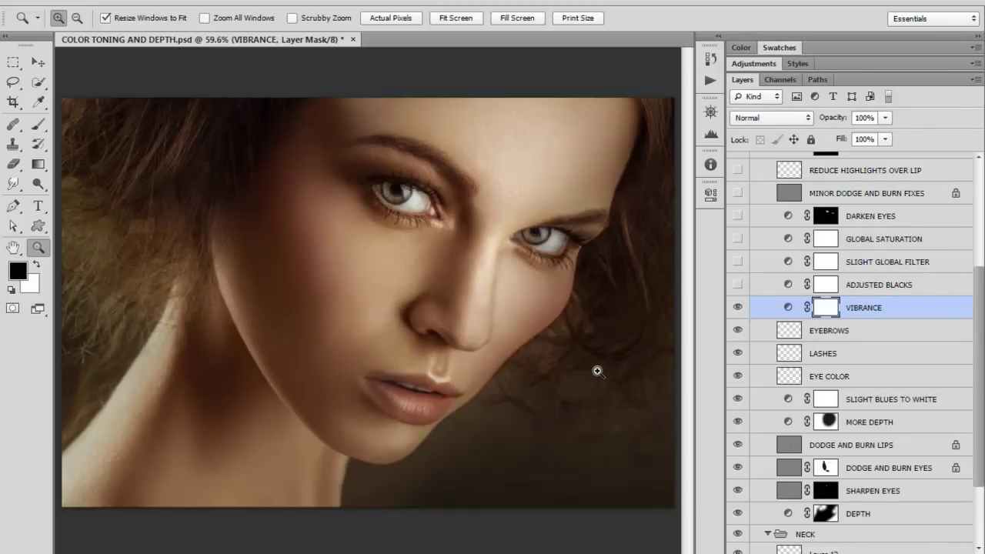
pyautogui.click(597, 372)
pyautogui.hotkey('ctrl', '0')
# Recheck VIBRANCE, then show ADJUSTED BLACKS and SLIGHT GLOBAL FILTER
pyautogui.click(737, 307)
pyautogui.click(737, 308)
pyautogui.click(738, 285)
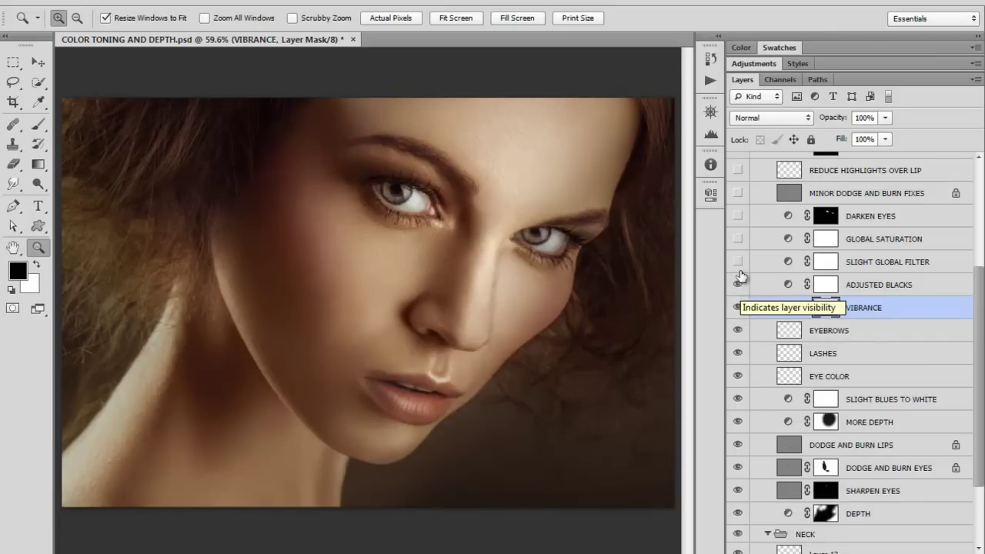
pyautogui.click(738, 262)
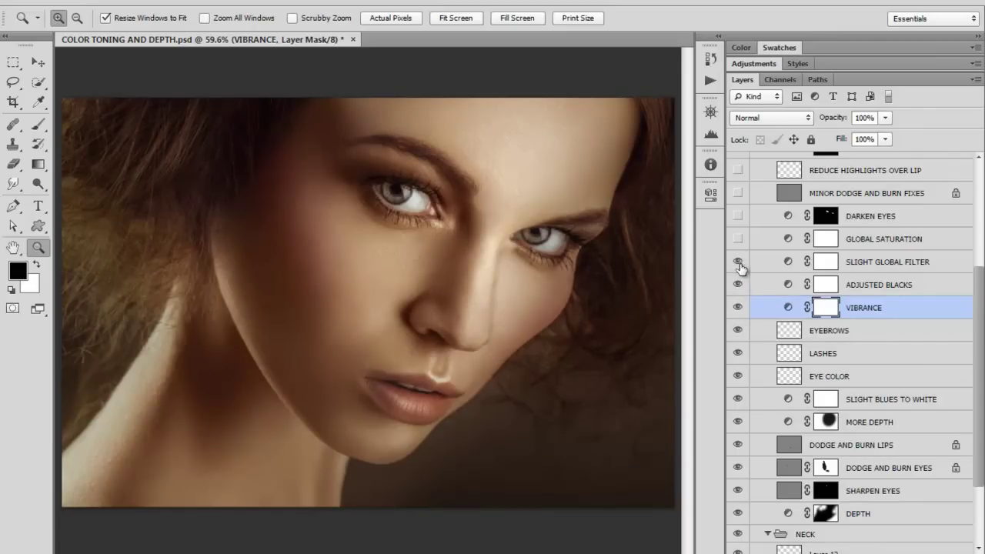
pyautogui.doubleClick(786, 263)
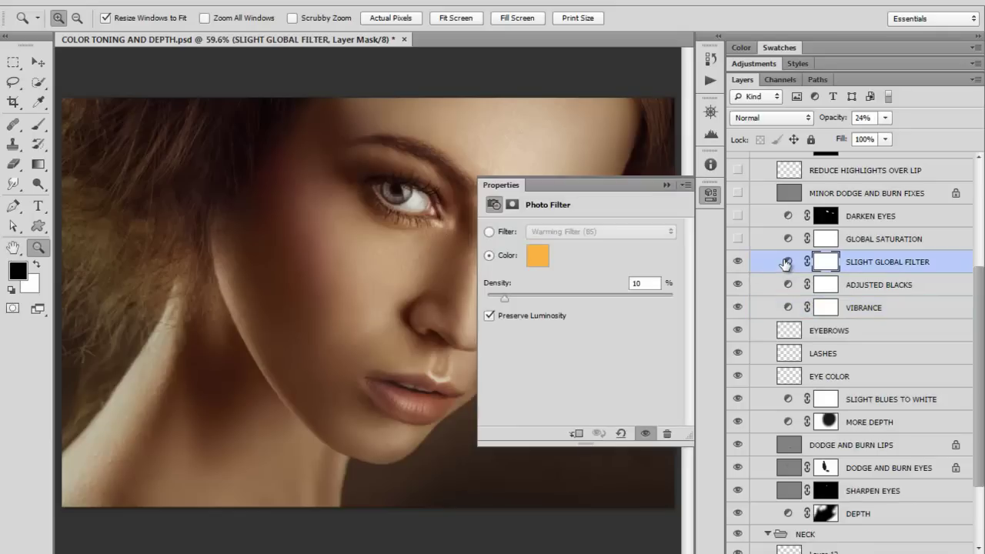
pyautogui.click(666, 185)
pyautogui.click(738, 263)
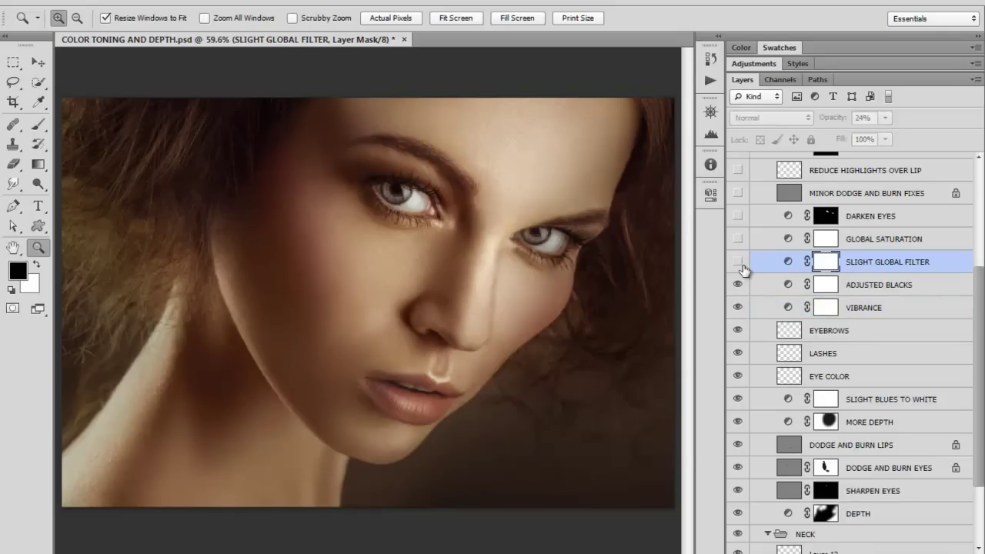
pyautogui.click(738, 262)
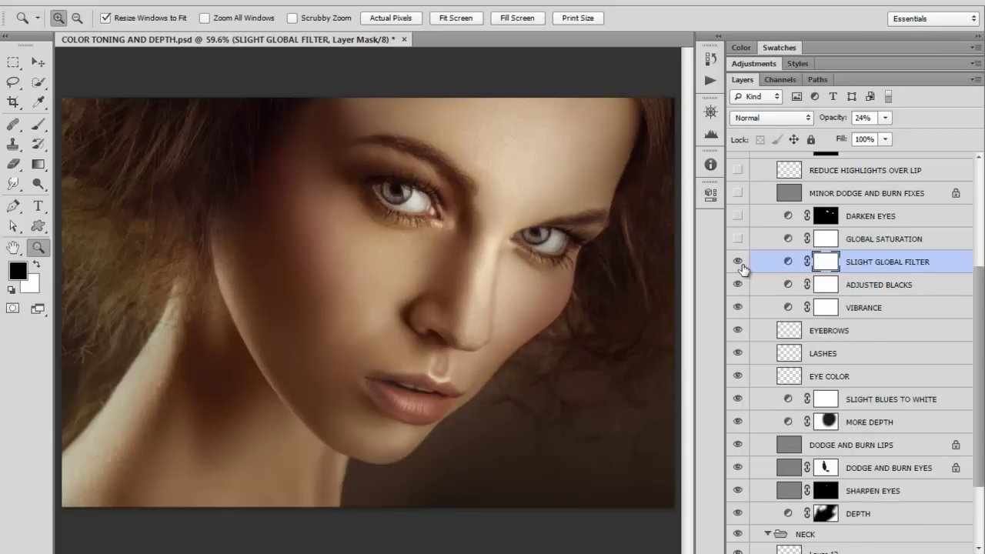
pyautogui.click(739, 262)
pyautogui.click(738, 262)
pyautogui.click(737, 258)
pyautogui.click(737, 260)
# Compare GLOBAL SATURATION and ADJUSTED BLACKS on and off, leaving both visible
pyautogui.scroll(3, 980, 331)
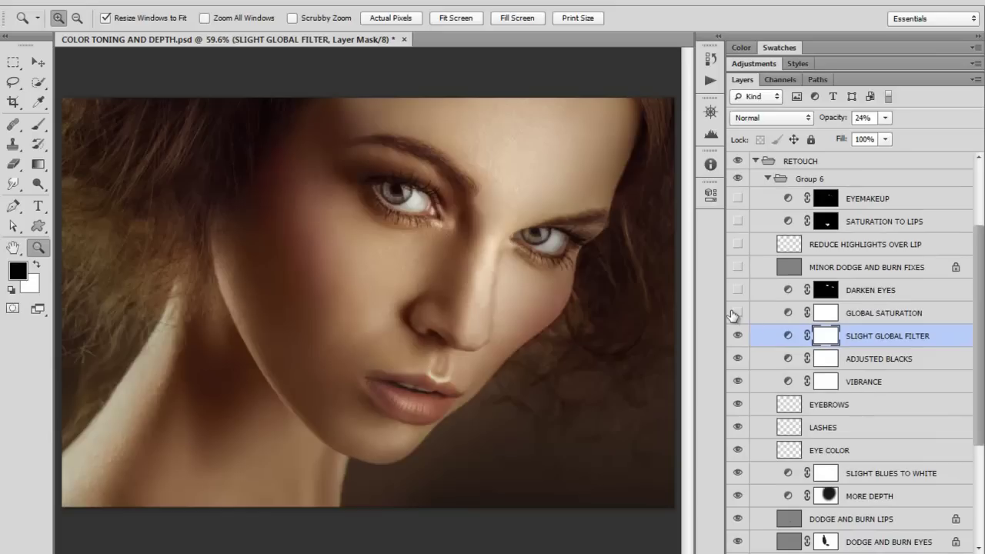
pyautogui.click(737, 313)
pyautogui.click(737, 313)
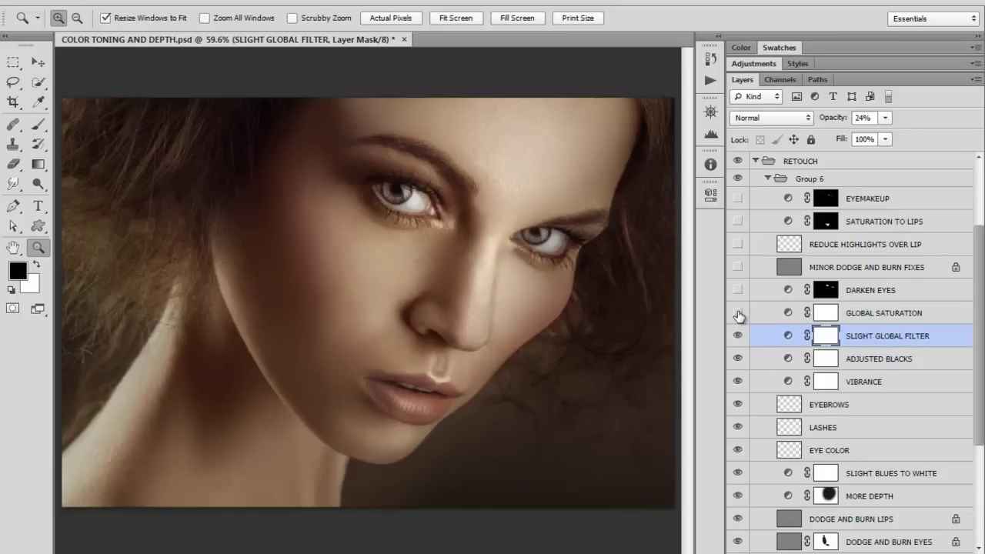
pyautogui.click(737, 360)
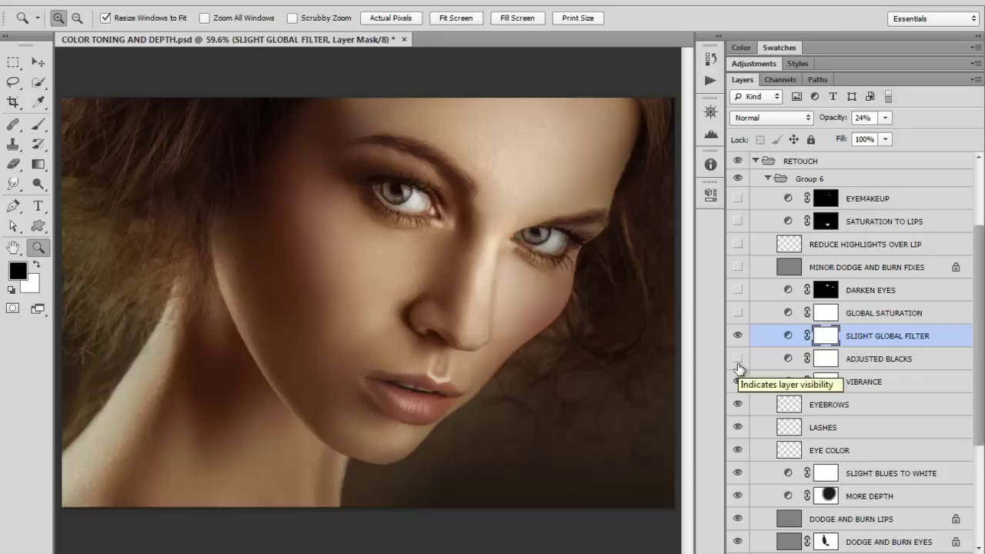
pyautogui.click(737, 359)
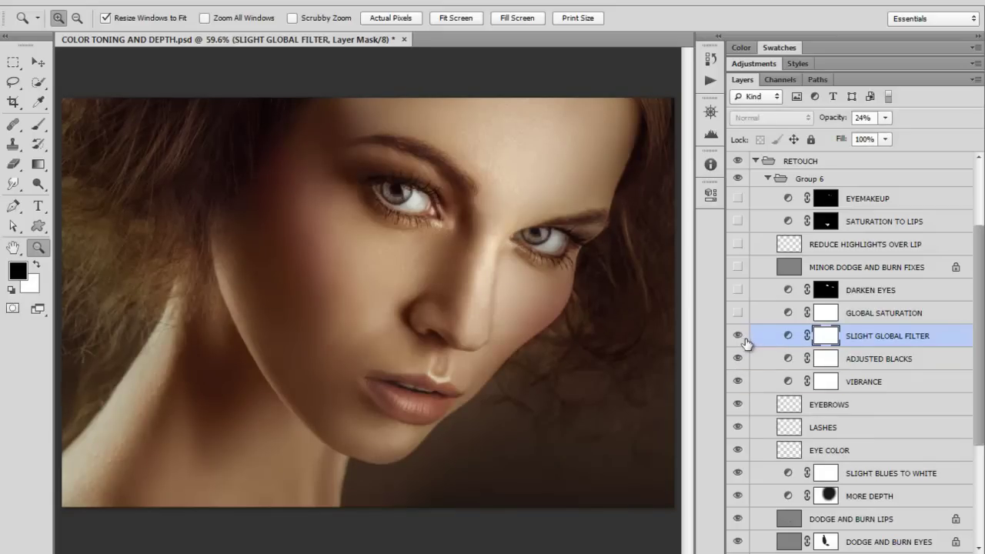
pyautogui.click(737, 314)
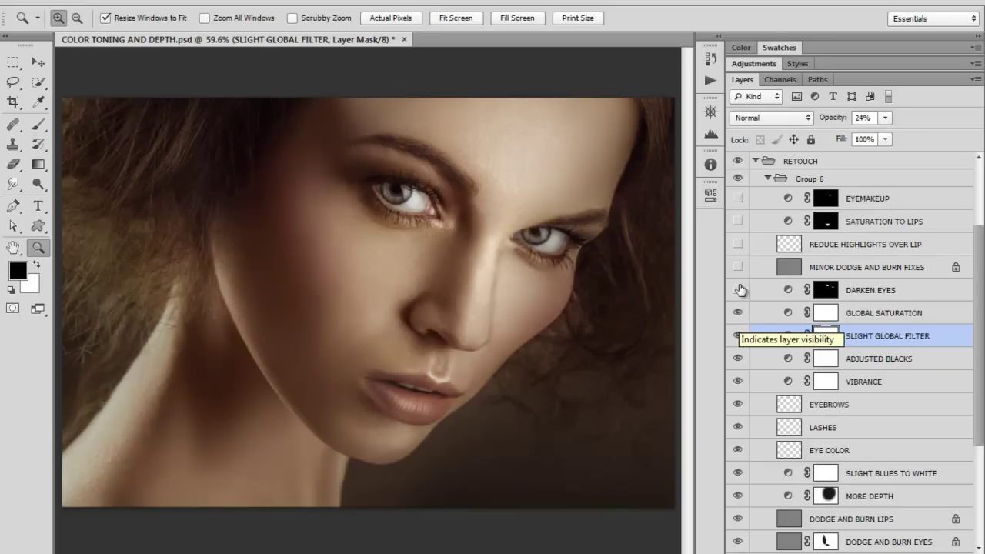
# Turn on DARKEN EYES, toggling it several times to compare the eyes
pyautogui.click(738, 290)
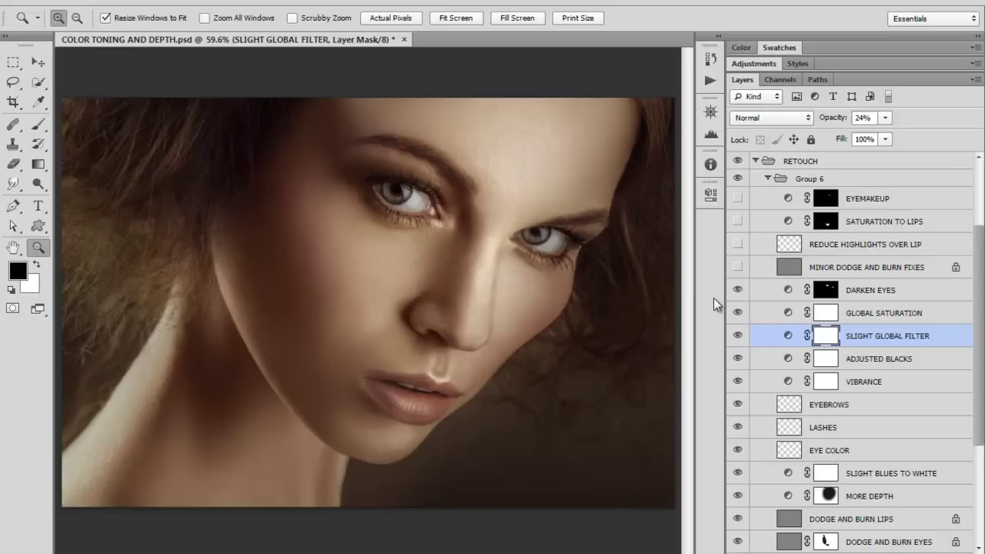
pyautogui.click(737, 290)
pyautogui.click(738, 290)
pyautogui.click(738, 290)
pyautogui.click(738, 290)
pyautogui.click(738, 290)
pyautogui.click(737, 291)
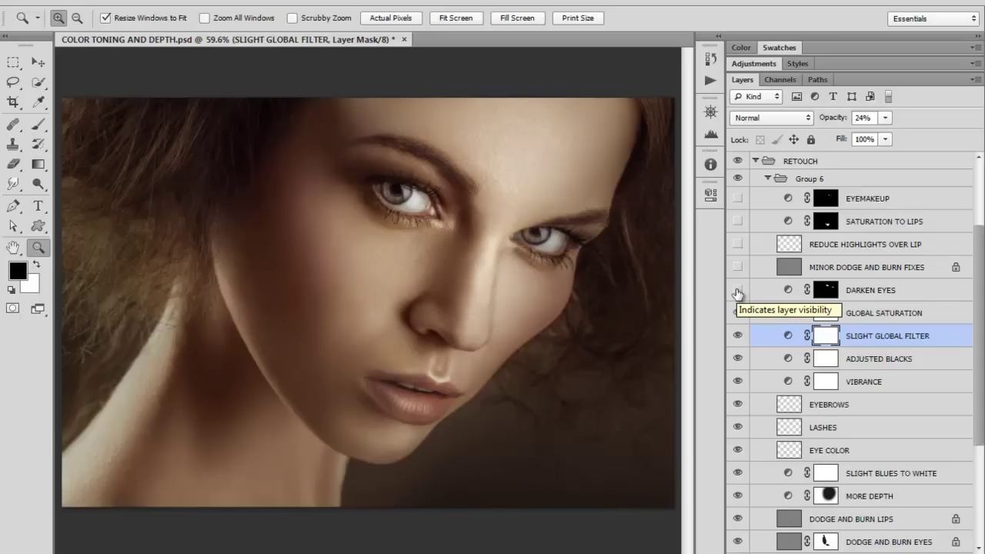
pyautogui.click(738, 290)
# Turn on MINOR DODGE AND BURN FIXES, comparing it on and off
pyautogui.click(738, 267)
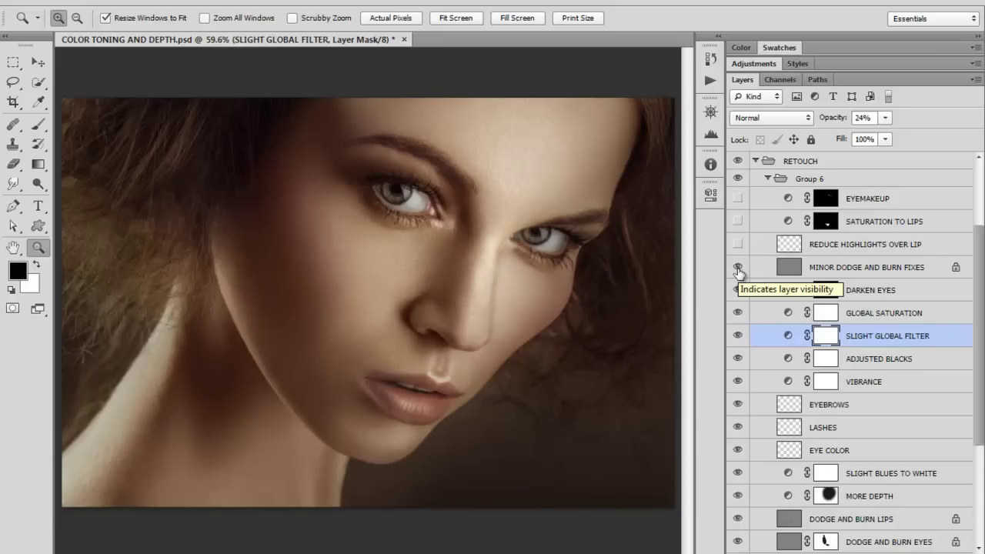
pyautogui.click(738, 267)
pyautogui.click(738, 268)
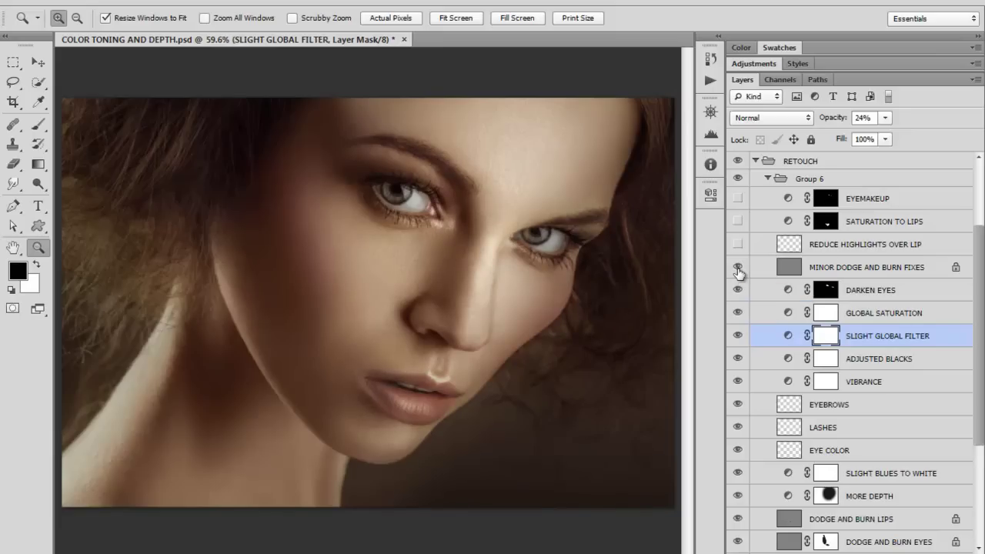
pyautogui.click(737, 267)
pyautogui.click(738, 268)
pyautogui.click(738, 269)
pyautogui.click(740, 270)
# Show REDUCE HIGHLIGHTS OVER LIP, SATURATION TO LIPS and EYEMAKEUP
pyautogui.click(737, 243)
pyautogui.click(739, 222)
pyautogui.click(737, 197)
# Collapse Group 6 and RETOUCH, show RAWFILE, and turn on FINAL PRODUCT
pyautogui.scroll(3, 952, 258)
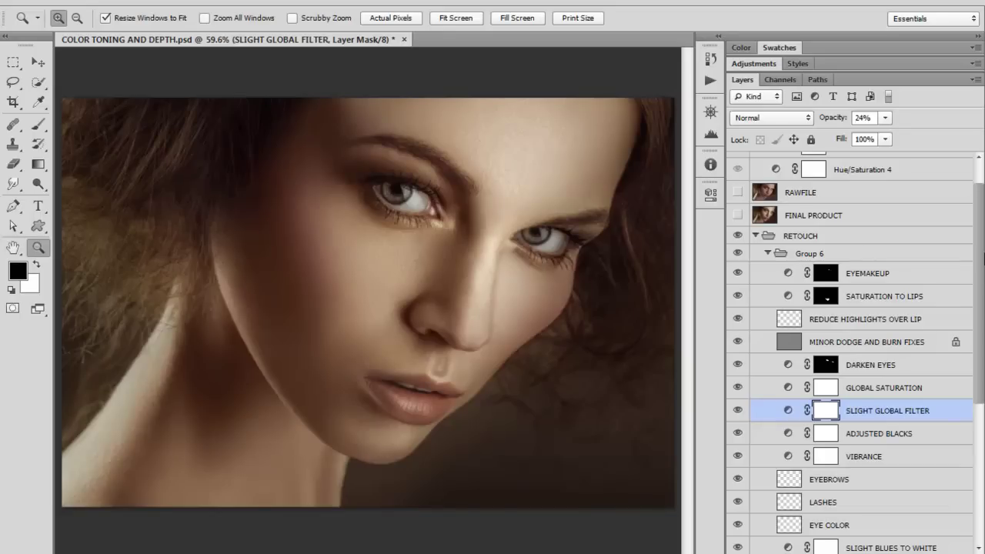
pyautogui.click(767, 255)
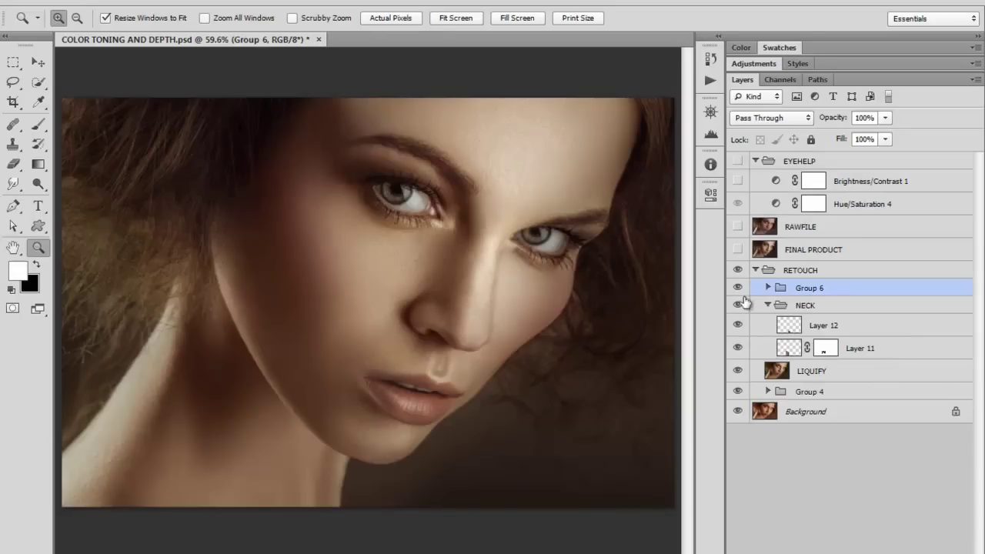
pyautogui.click(737, 227)
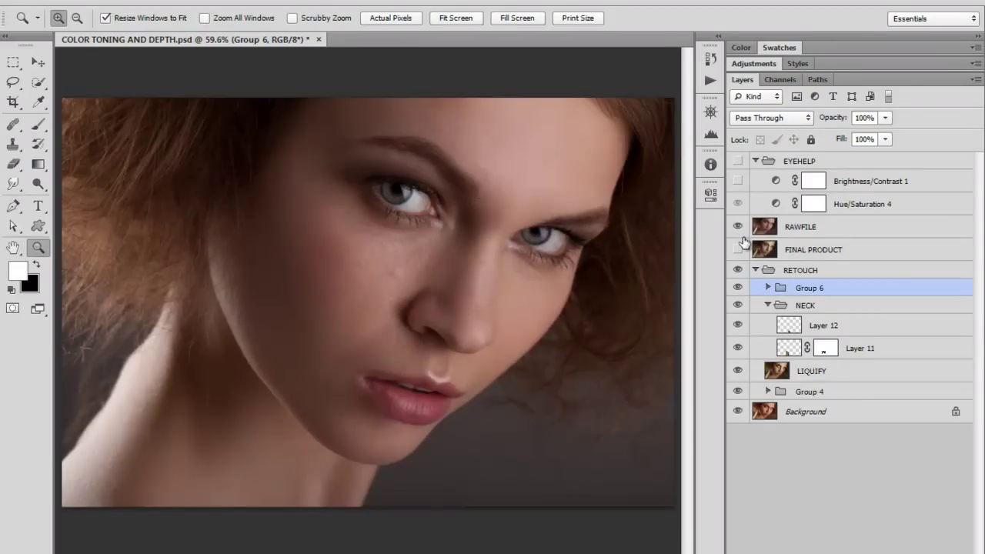
pyautogui.click(755, 270)
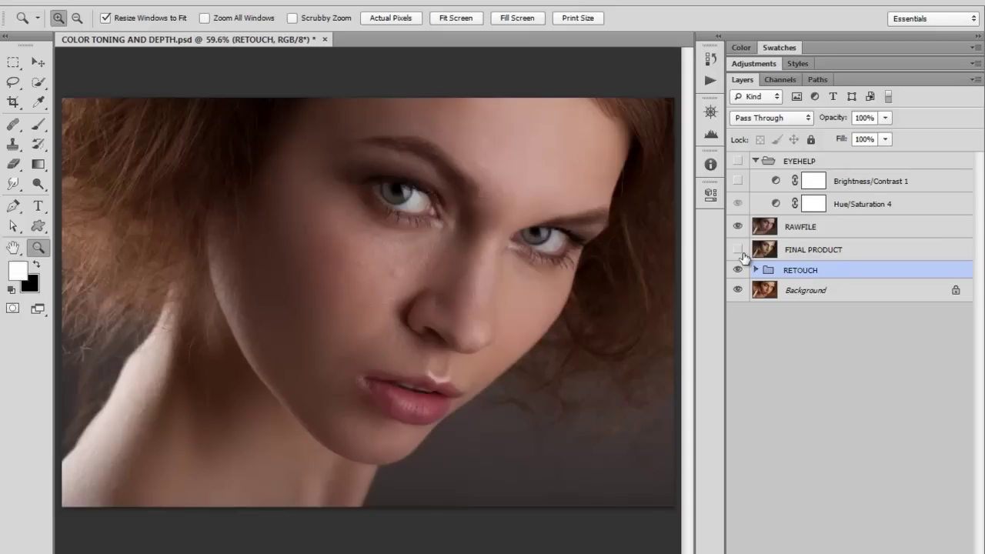
pyautogui.click(737, 249)
# Toggle RAWFILE repeatedly to compare raw against final, ending with it hidden
pyautogui.click(737, 226)
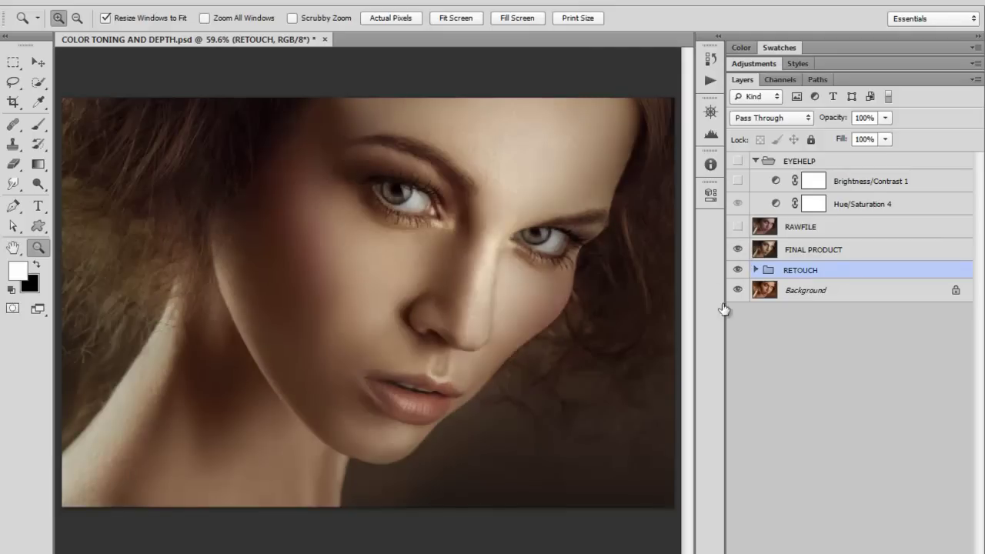
pyautogui.click(737, 226)
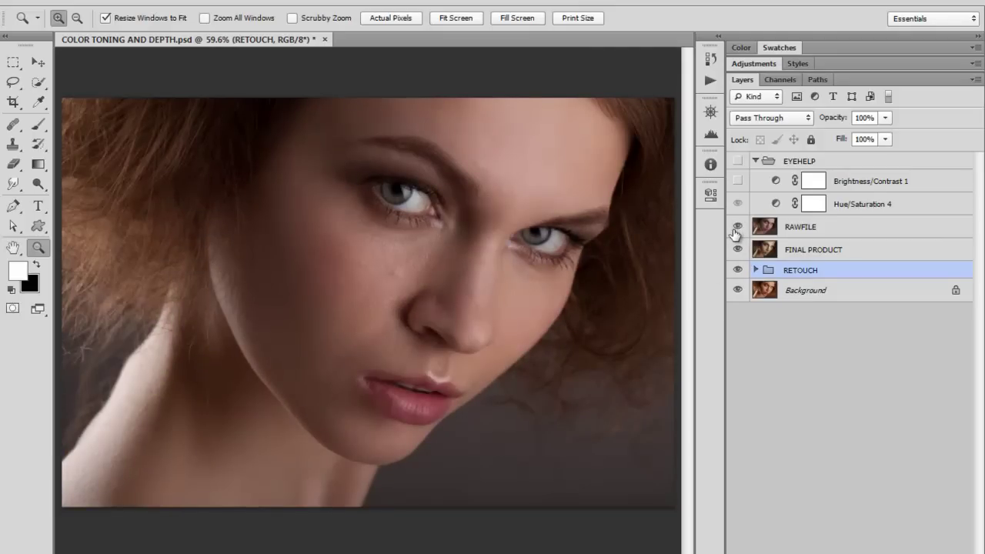
pyautogui.click(737, 228)
pyautogui.click(736, 228)
pyautogui.click(736, 228)
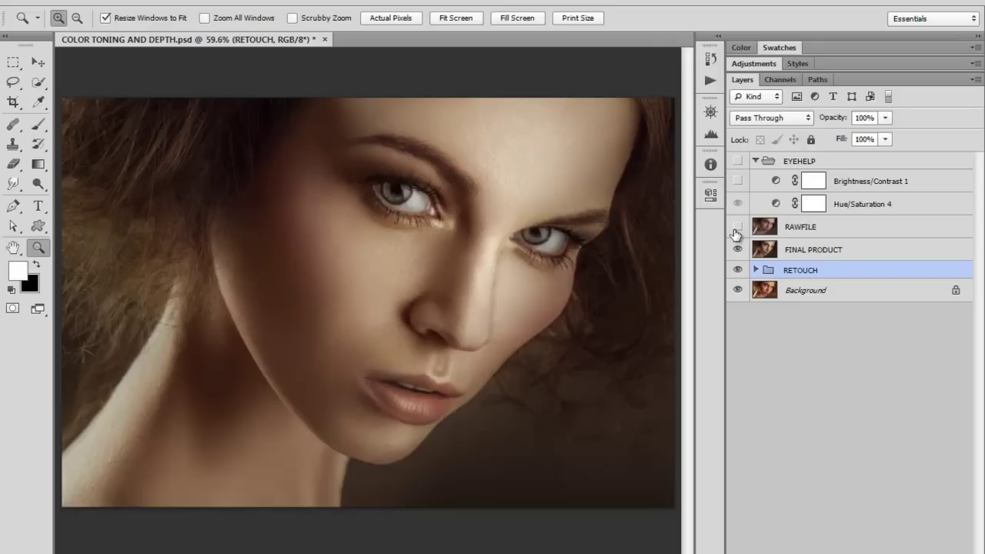
pyautogui.click(737, 227)
pyautogui.click(737, 227)
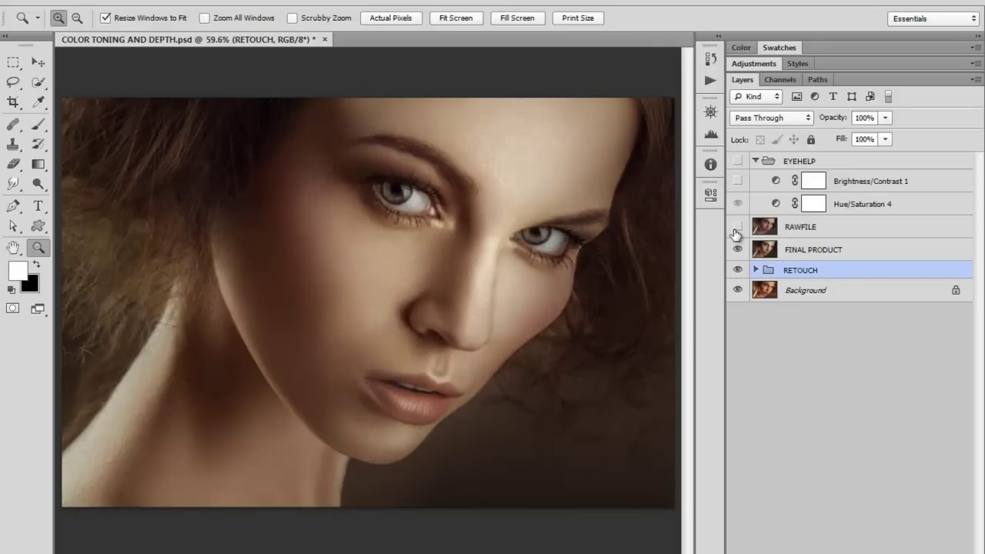